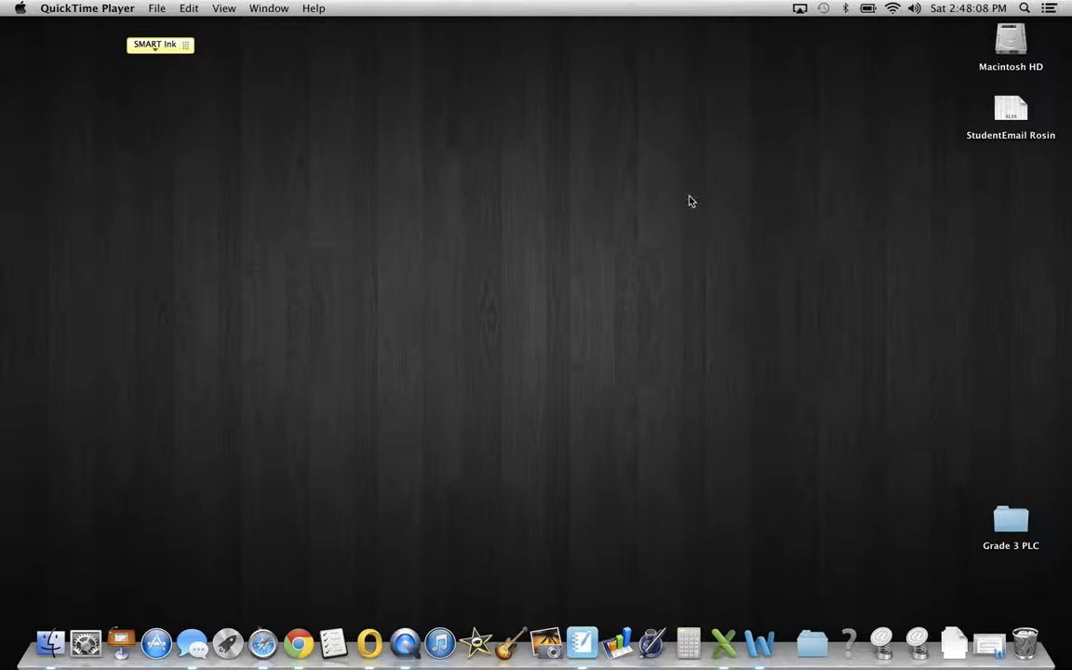
Open the student e-mail spreadsheet from the desktop and copy column C with the student numbers
left_click(1011, 110)
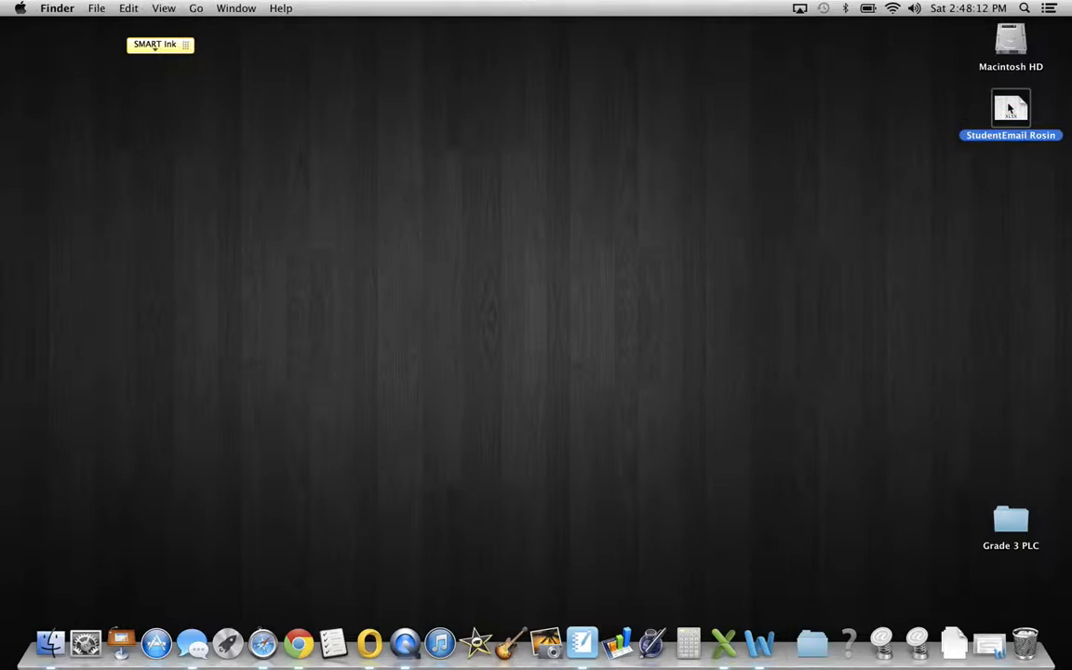
double_click(1009, 110)
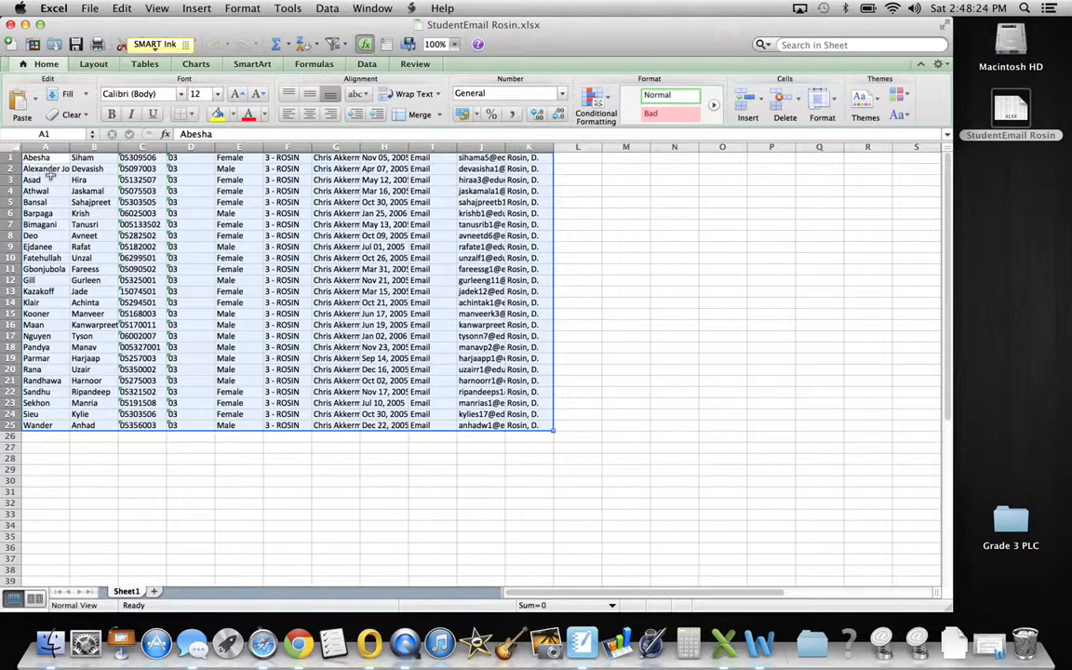
left_click(49, 177)
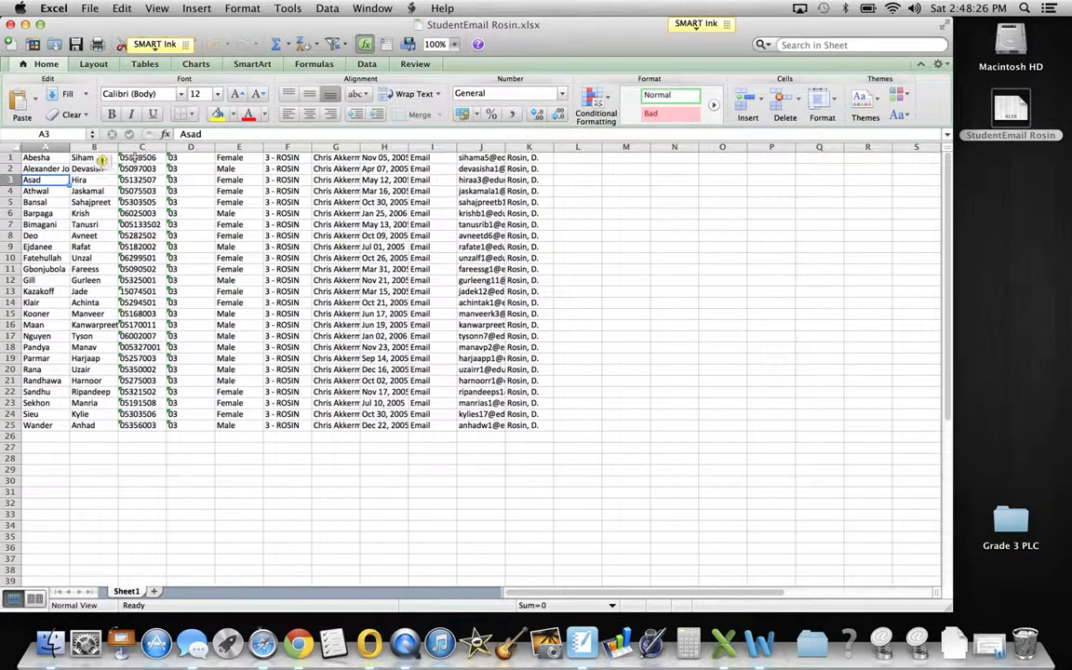
left_click(137, 158)
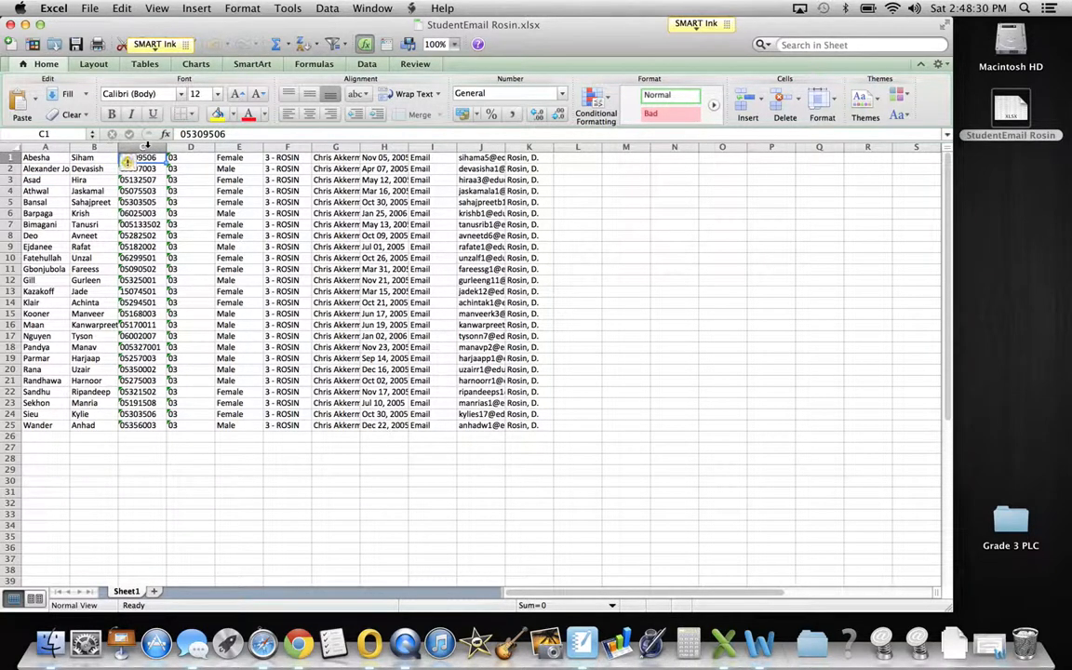
left_click(146, 146)
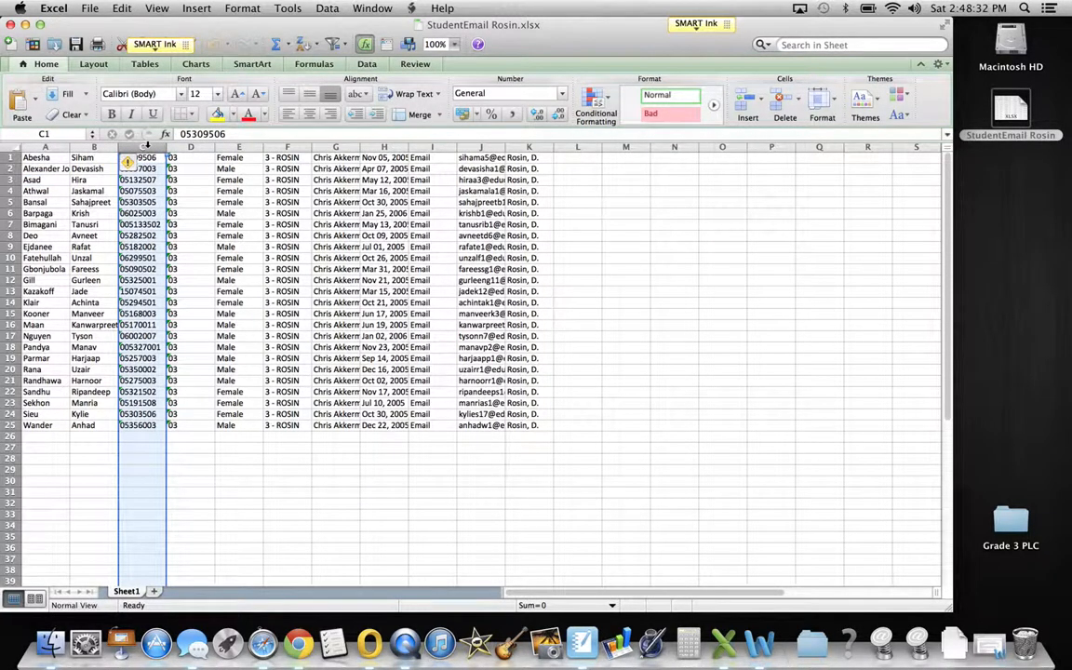
key("super+c")
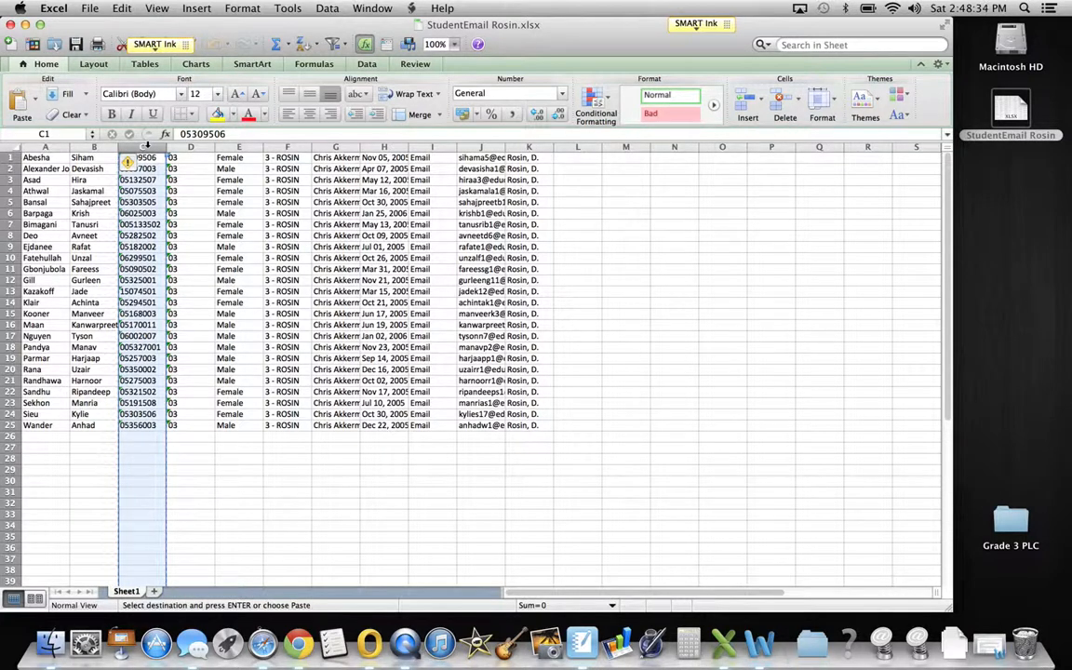
Create a new blank workbook and paste the copied student numbers into column A
left_click_drag(61, 45, 117, 36)
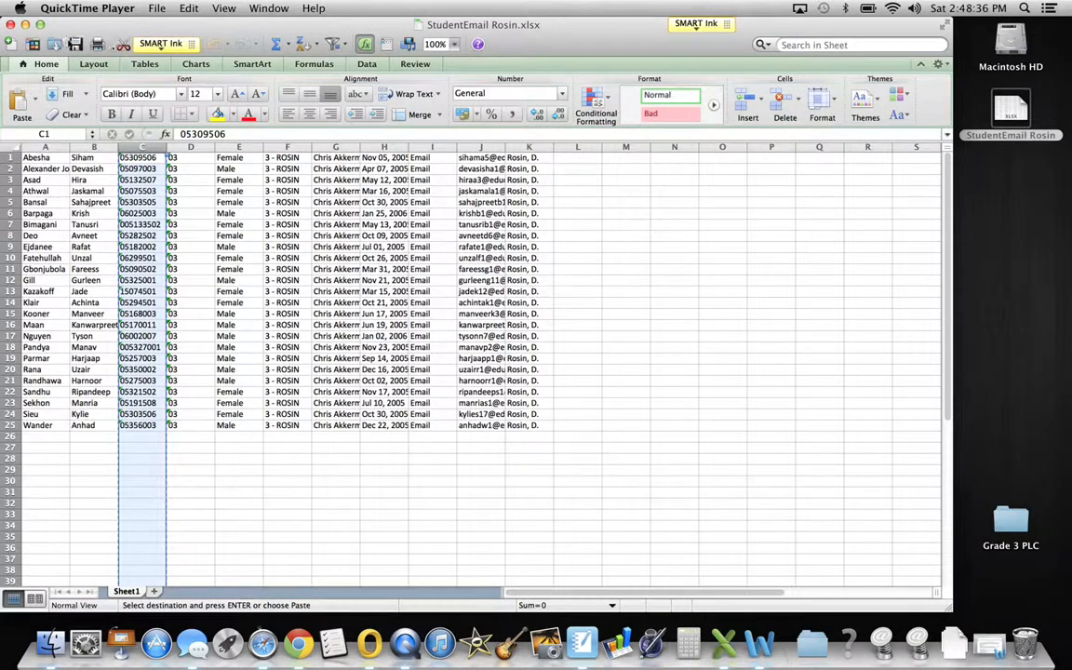
left_click(5, 45)
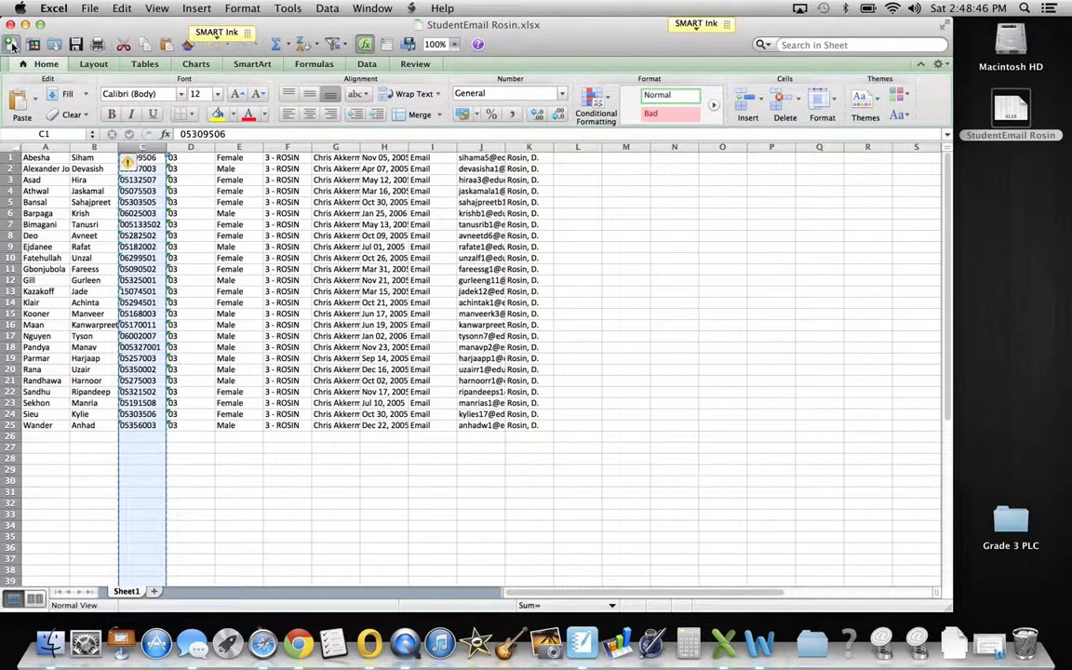
left_click(11, 44)
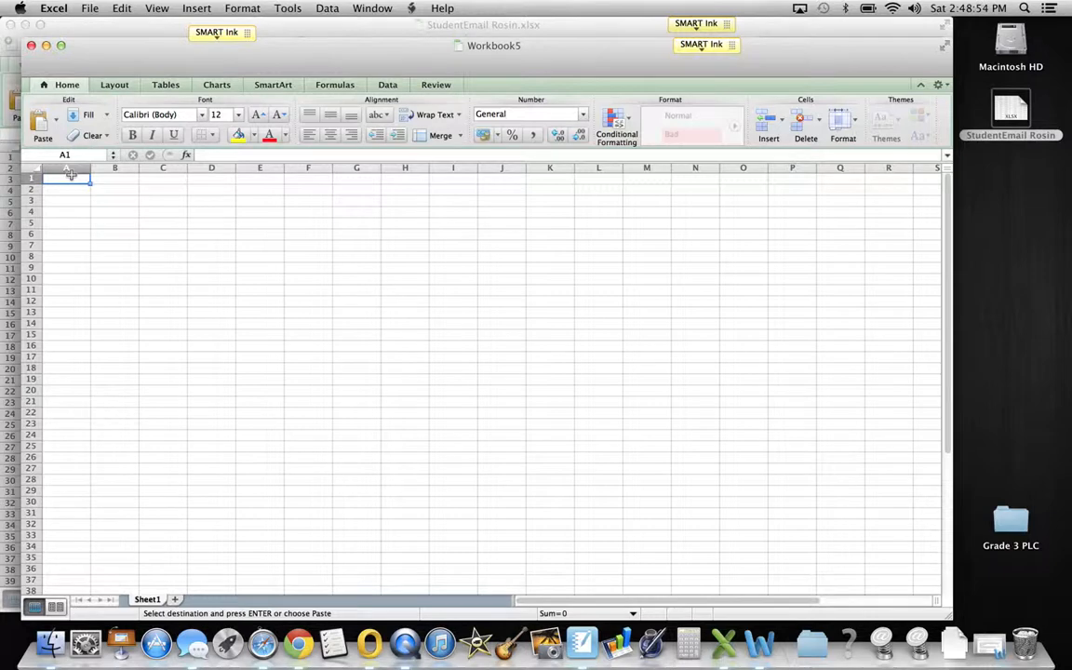
key("super+v")
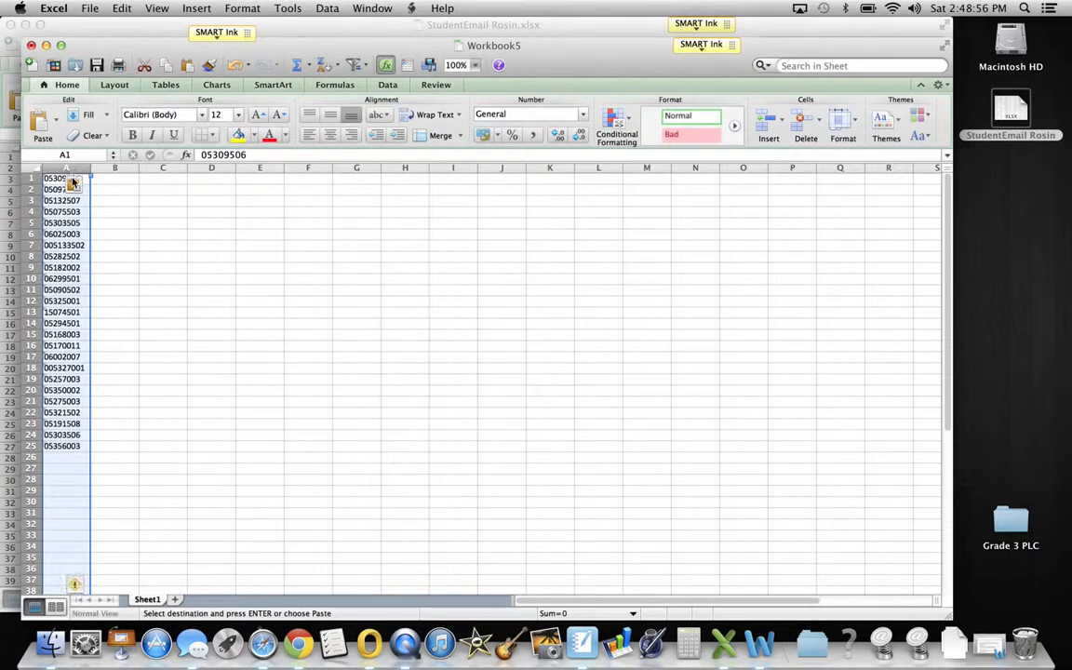
Try to enter -student- in cell B1 and fill it down beside the student numbers
left_click(117, 180)
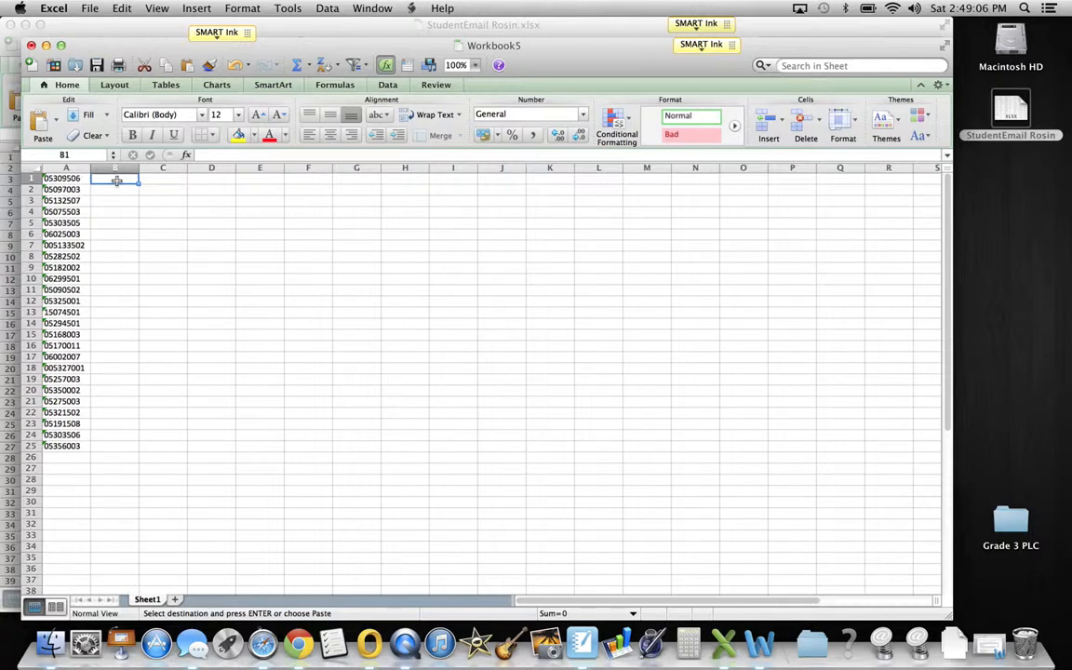
type("=stu")
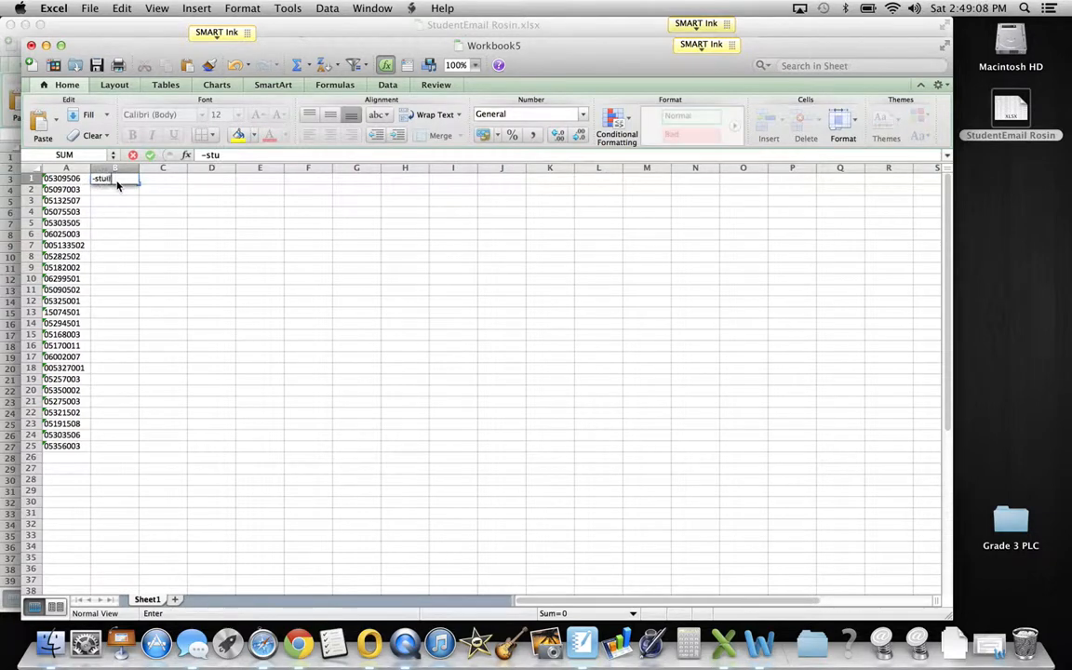
type("dent-")
left_click_drag(139, 183, 136, 451)
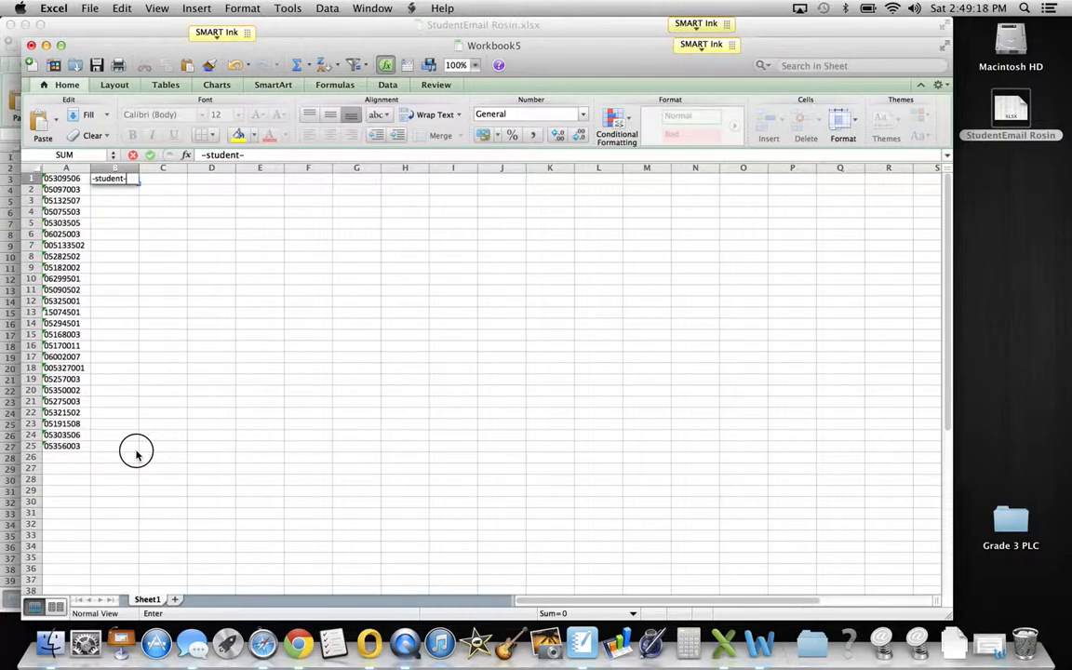
mouse_move(136, 454)
left_mouse_down()
mouse_move(139, 184)
mouse_move(146, 377)
mouse_move(136, 451)
left_mouse_up()
left_click(138, 189)
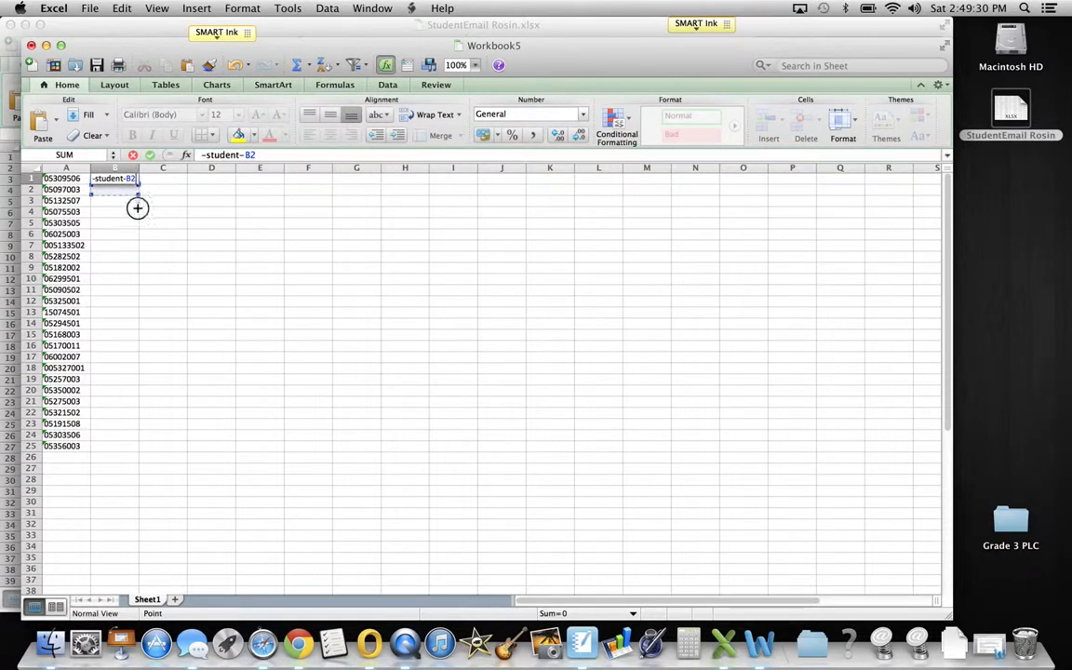
key("BackSpace")
key("BackSpace")
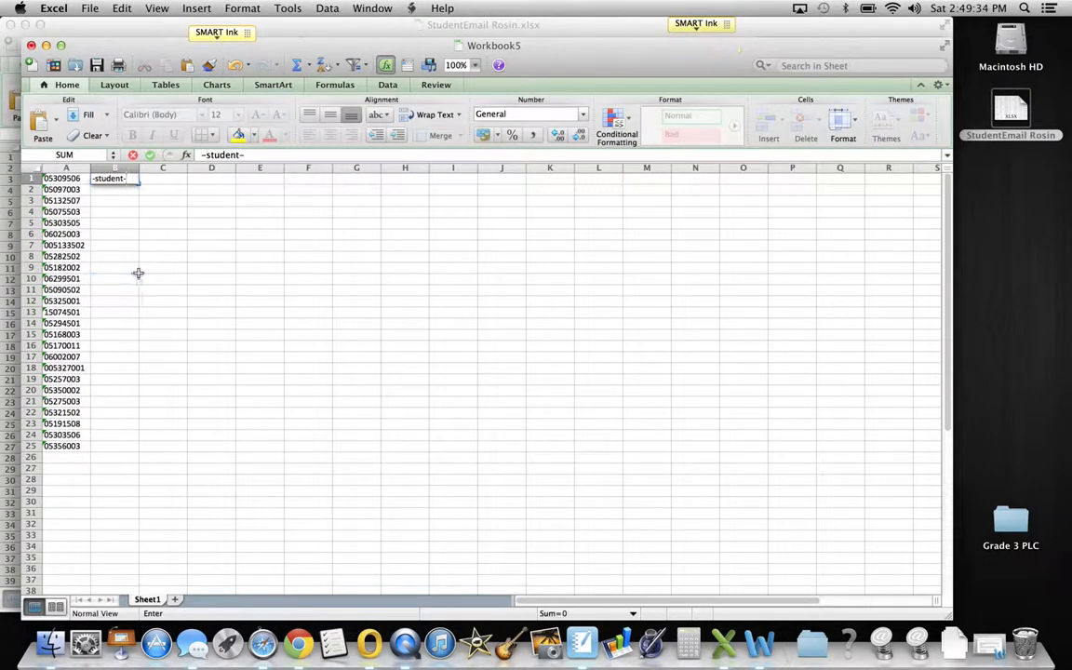
key("Return")
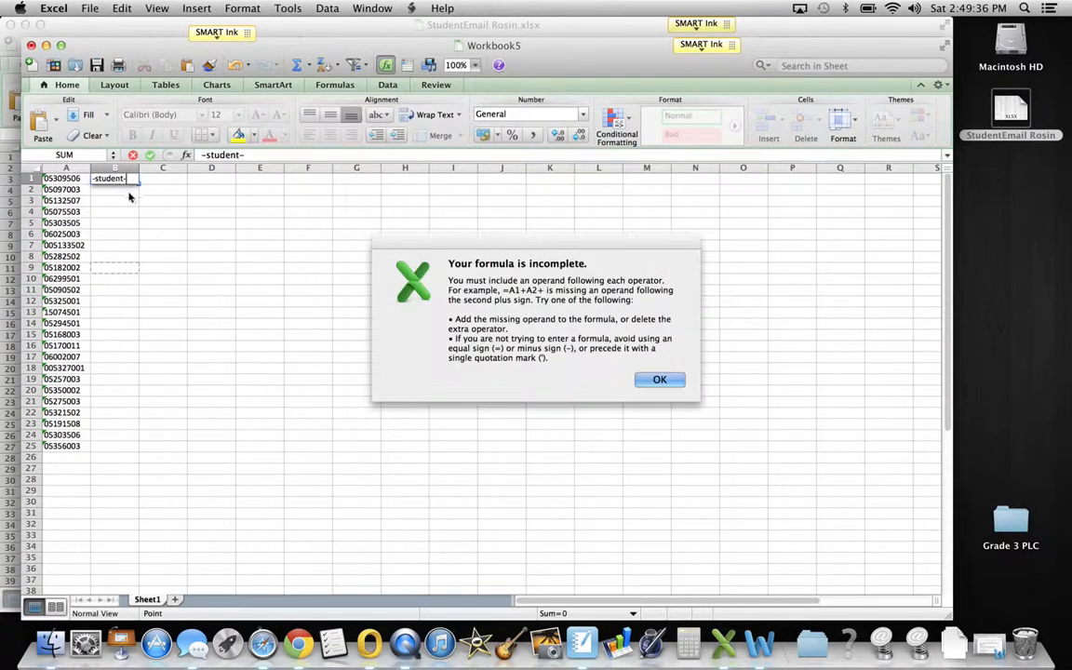
left_click(663, 381)
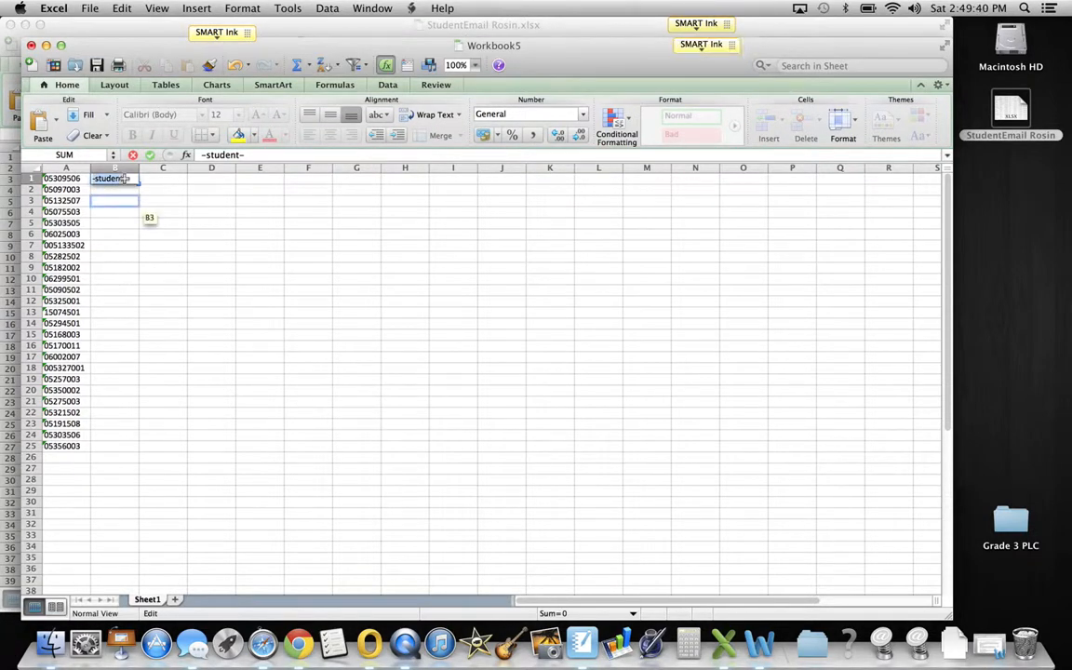
key("BackSpace")
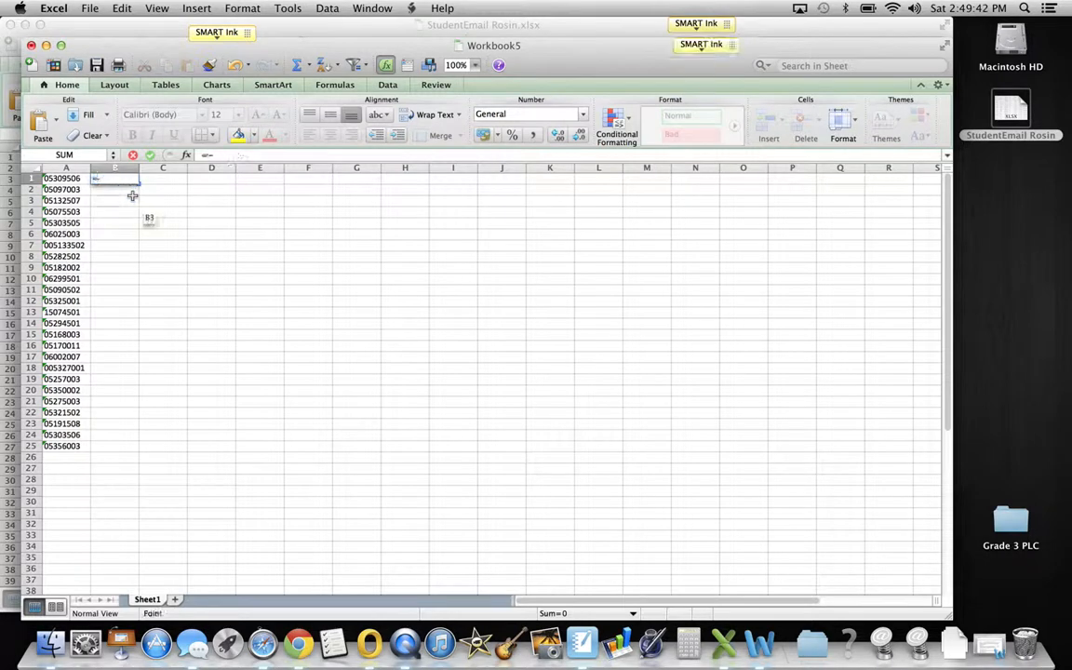
type("=-")
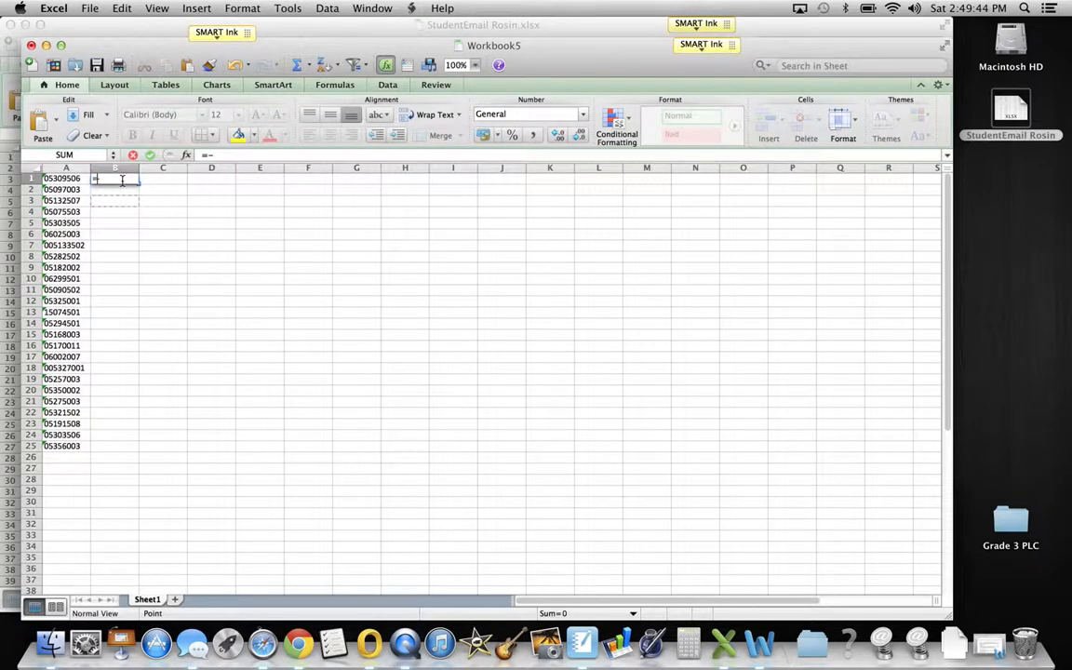
key("BackSpace")
key("BackSpace")
type("-")
left_click(123, 189)
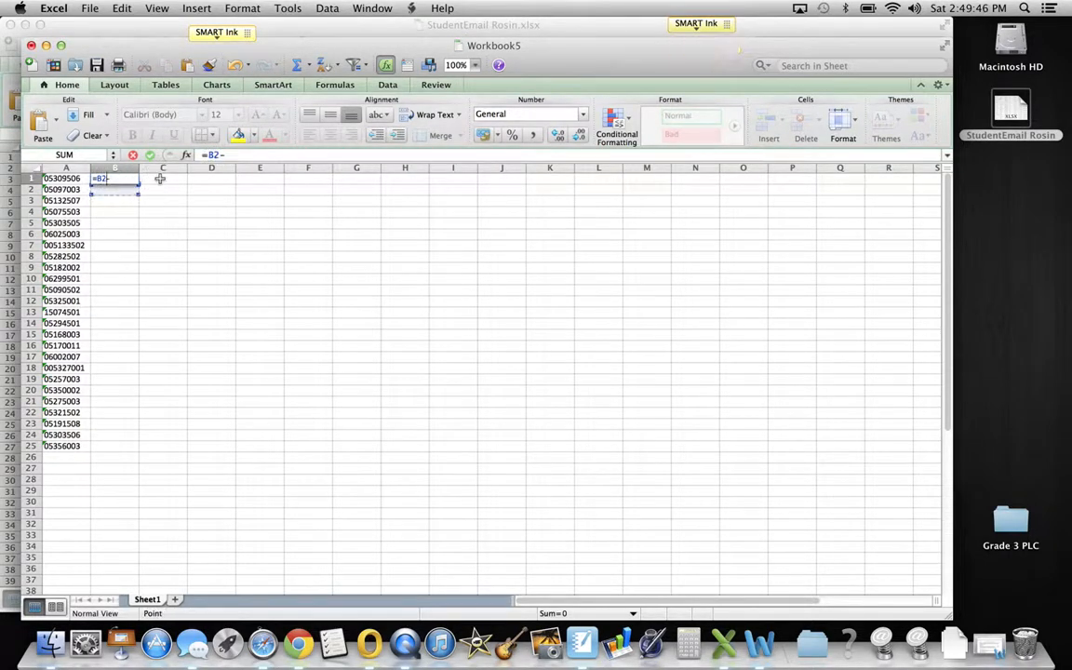
left_click(162, 179)
key("Escape")
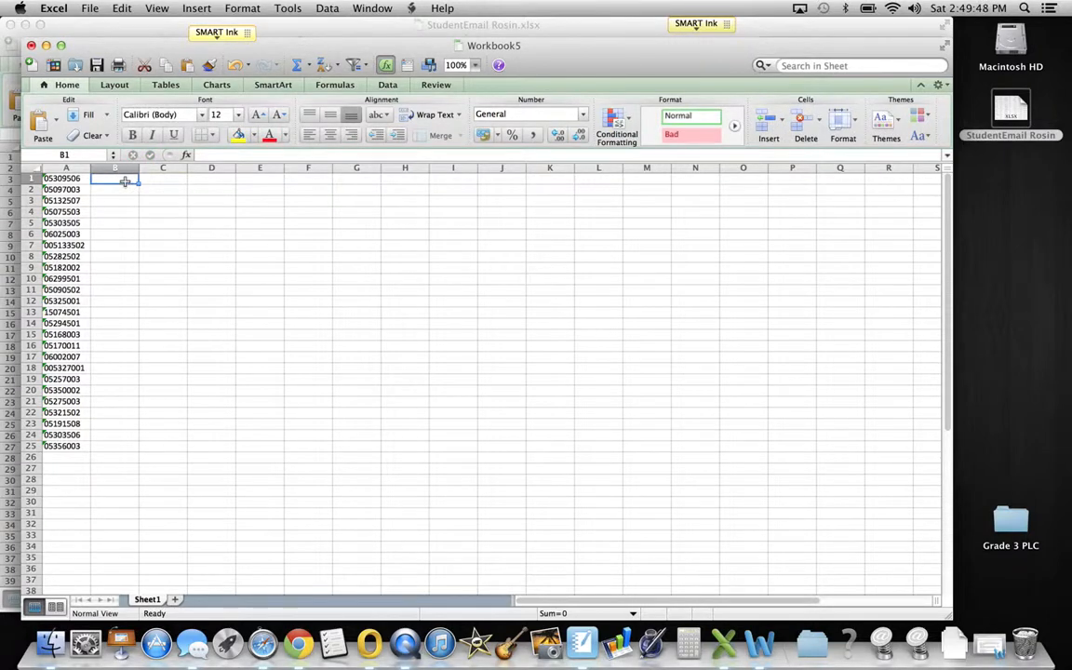
Format cell B1 with the Text number category
right_click(126, 187)
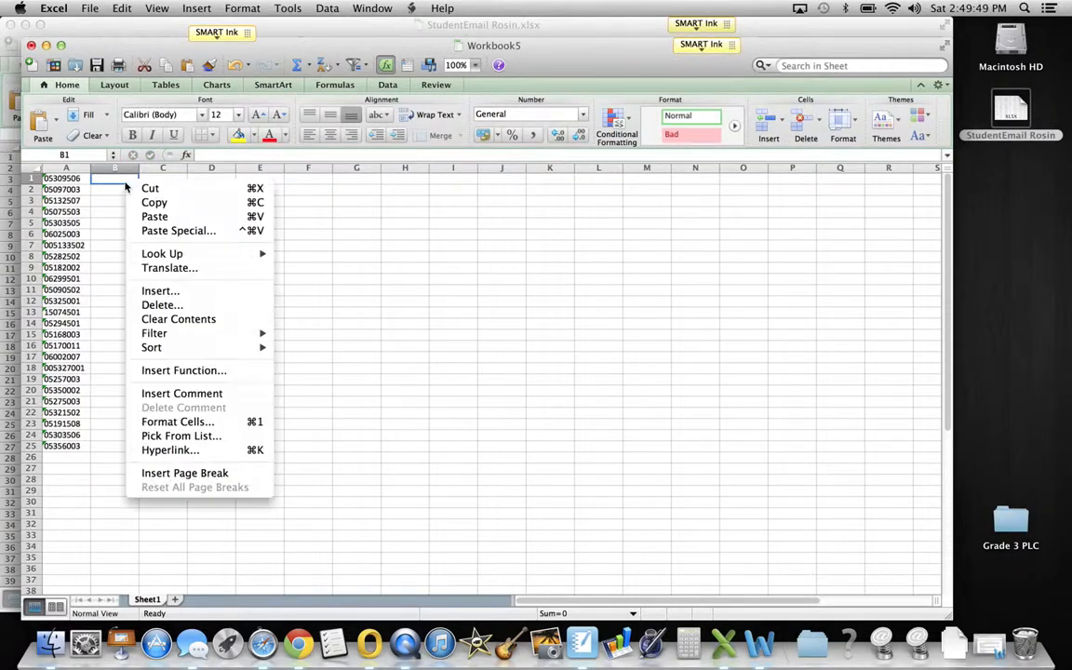
left_click(169, 423)
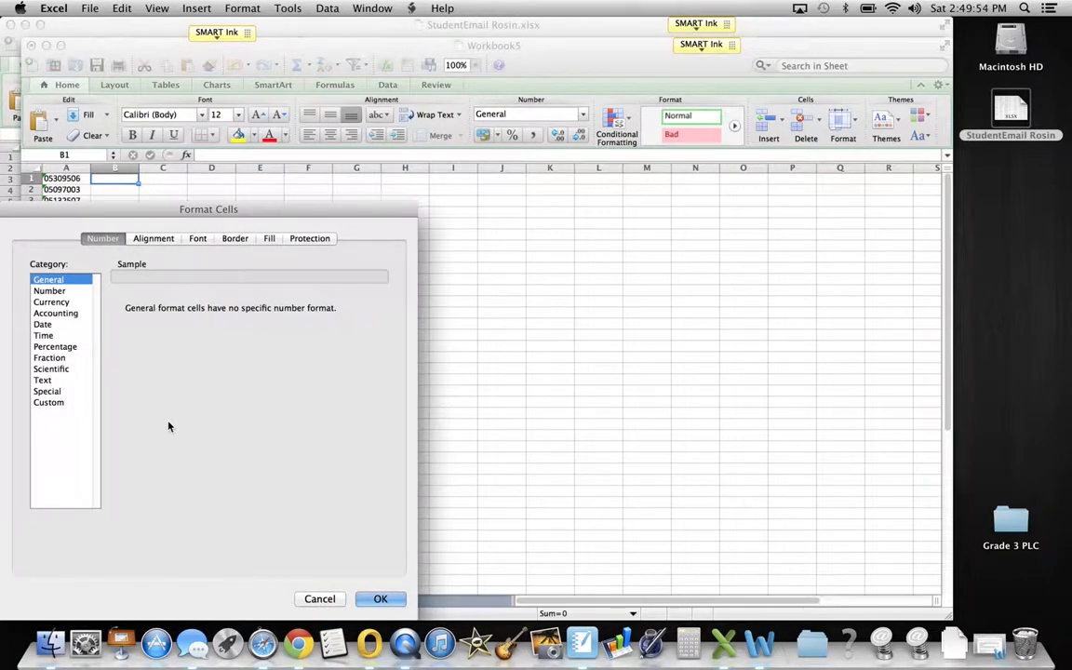
left_click(42, 380)
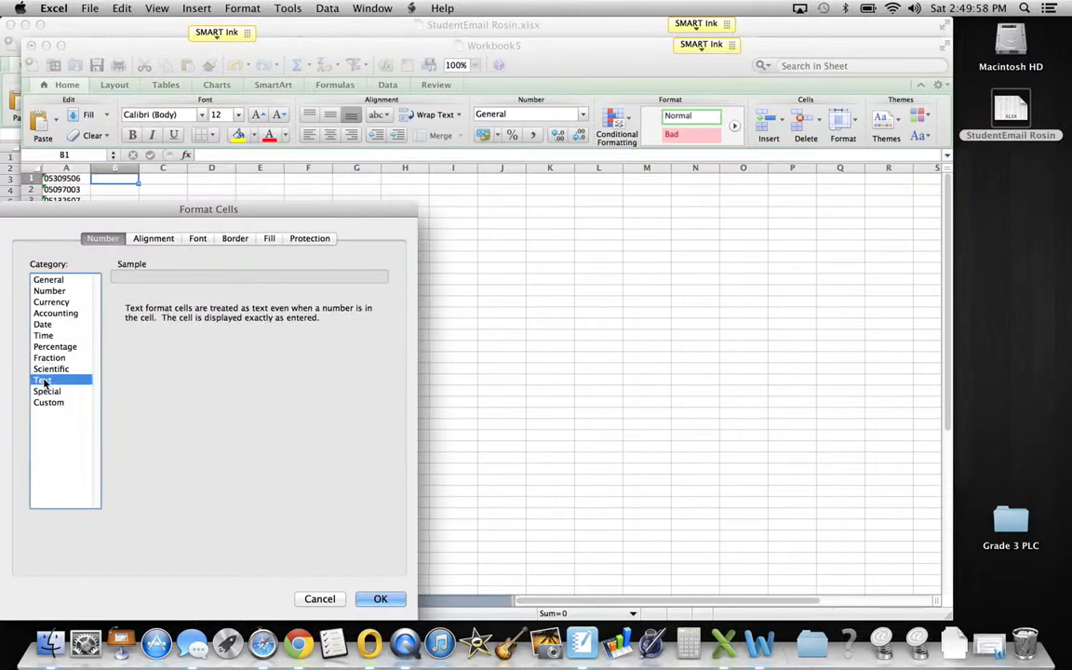
left_click(379, 599)
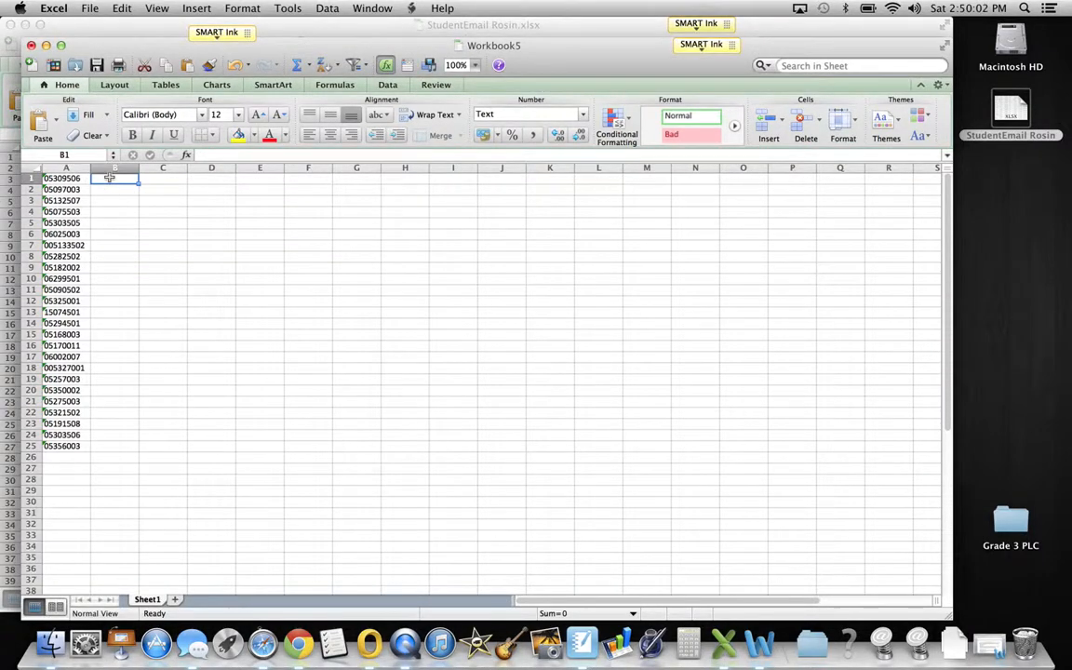
type("-st")
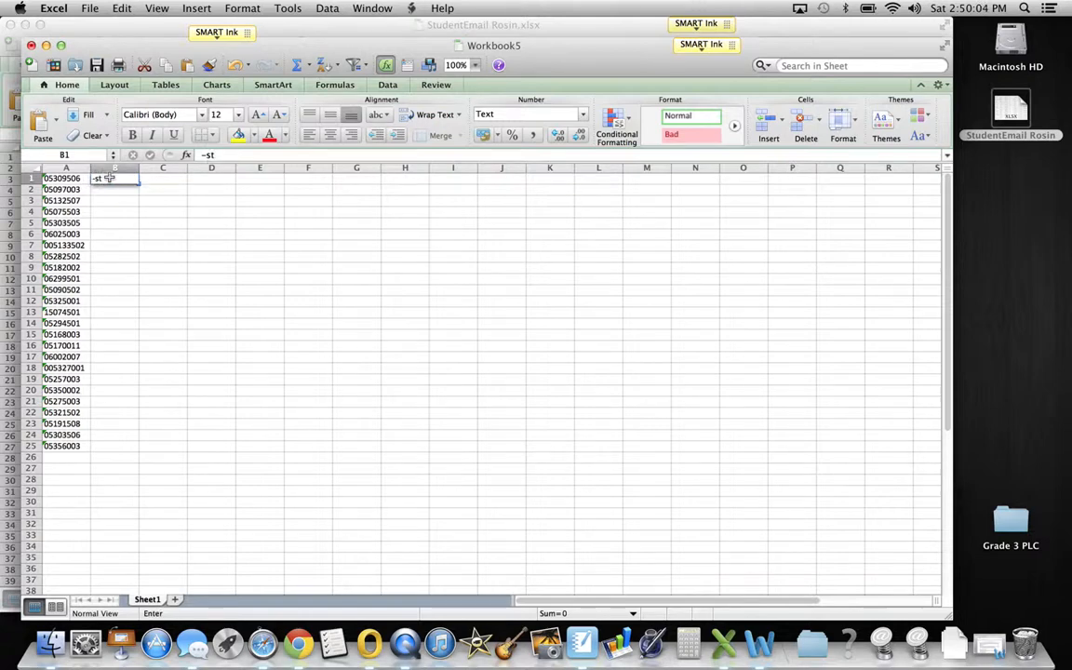
type("udent-")
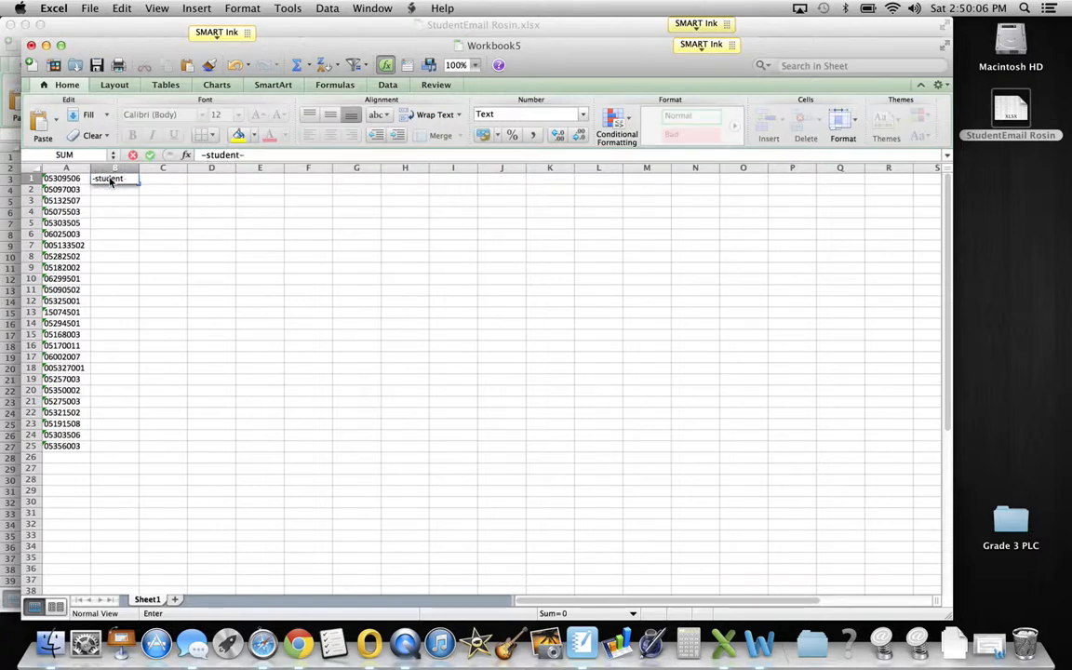
left_click_drag(139, 181, 138, 453)
left_click(137, 448)
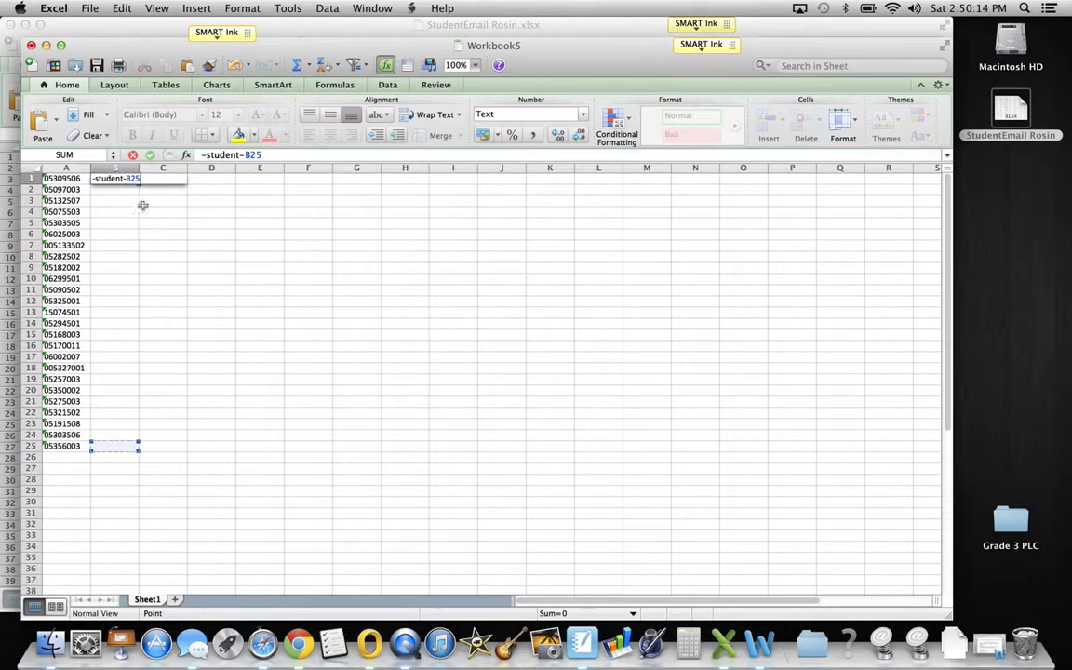
key("BackSpace")
key("BackSpace")
key("BackSpace")
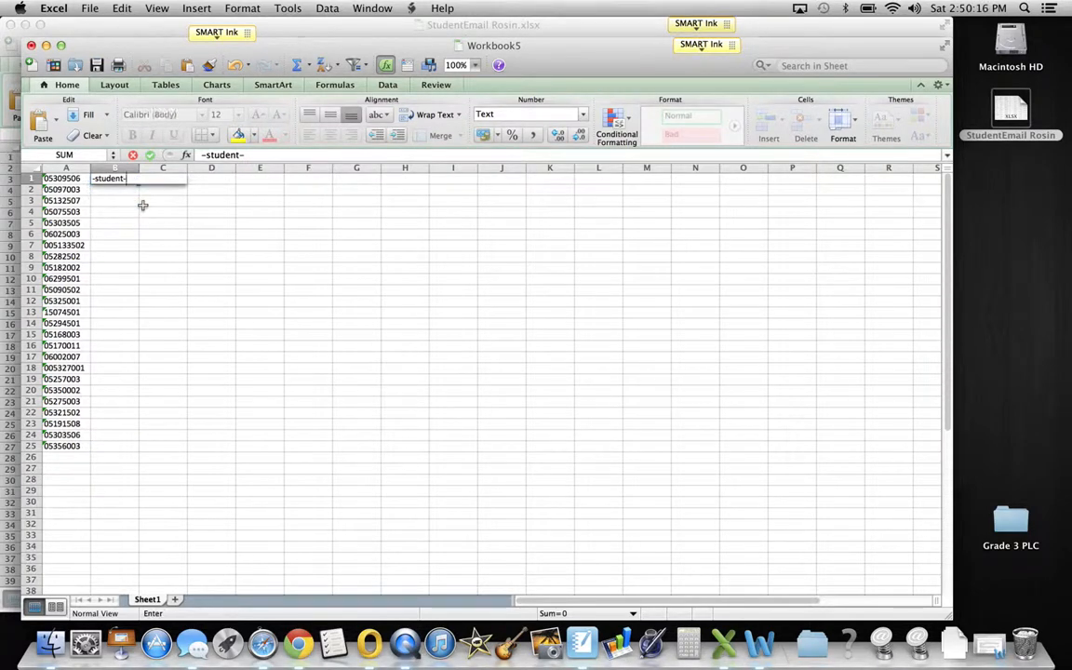
left_click_drag(137, 184, 134, 268)
key("Escape")
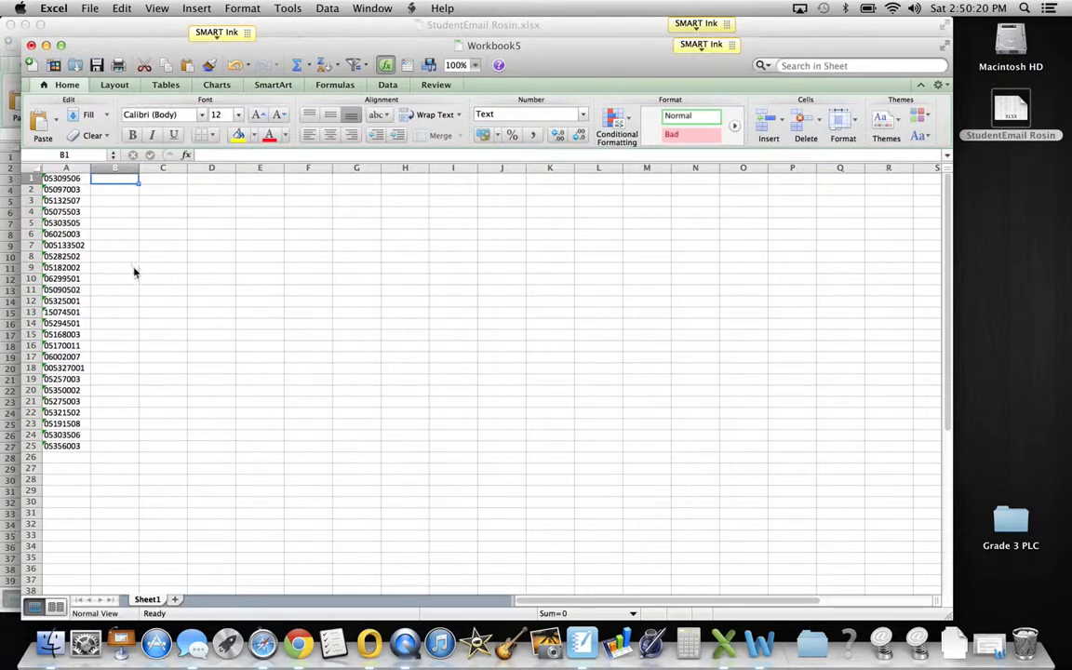
Enter -student- in cell B1 and fill it down to B25 beside all the student numbers
left_click(125, 179)
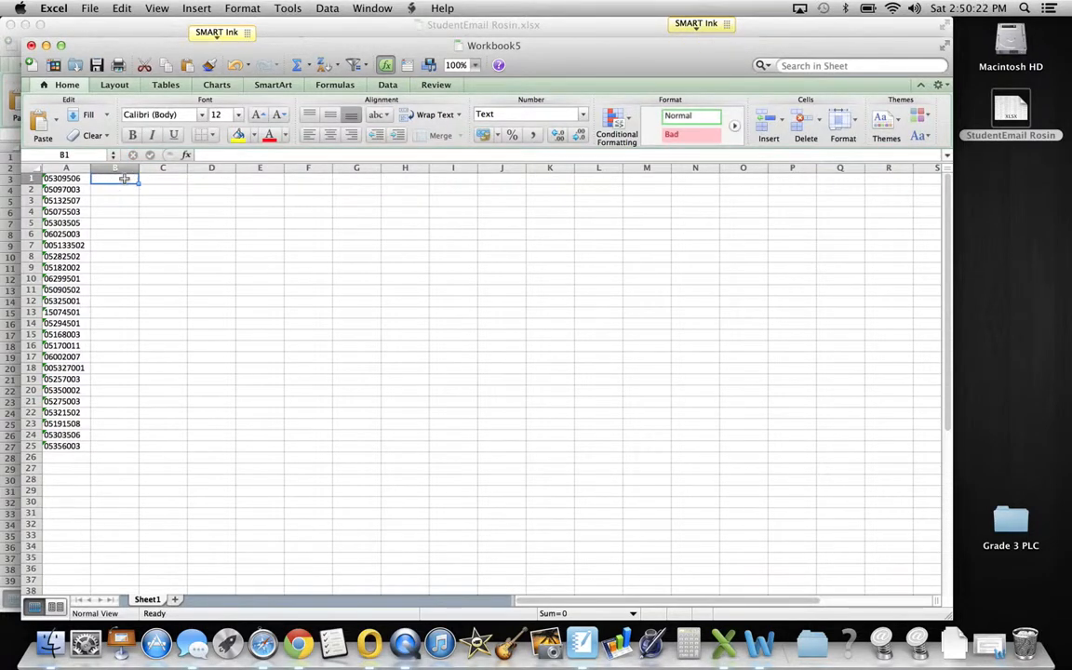
type("-")
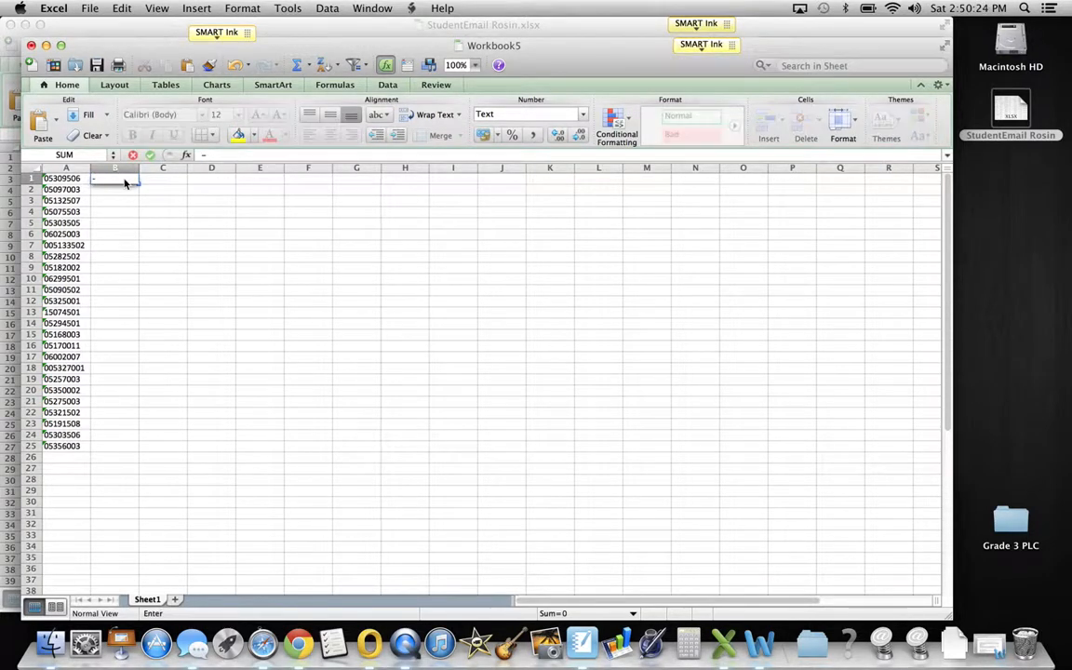
type("student-")
key("Return")
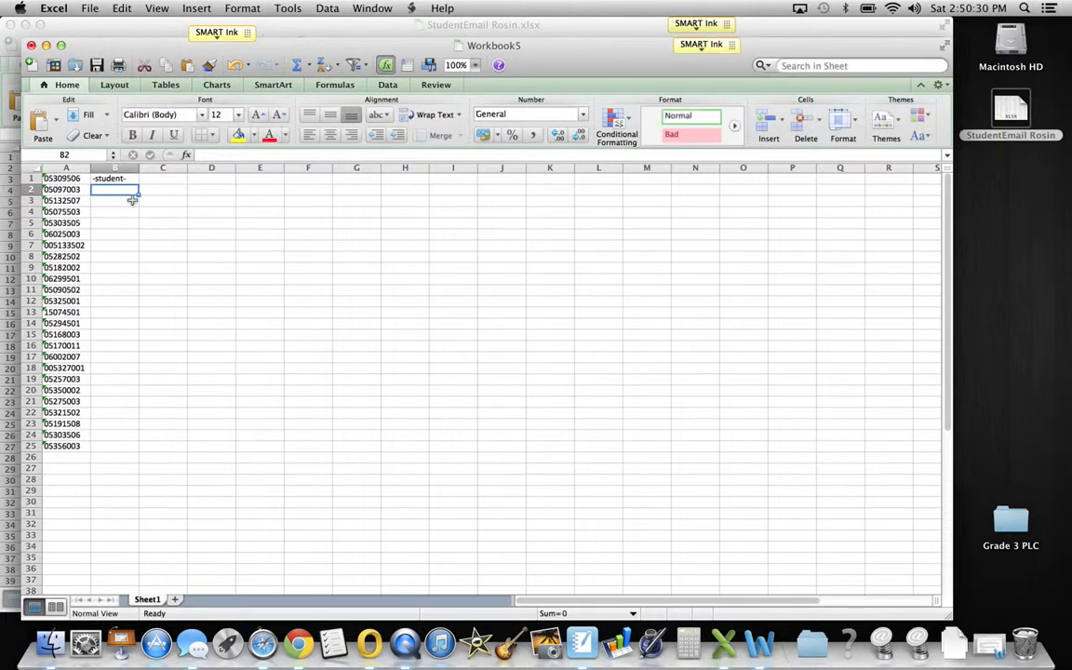
left_click(134, 179)
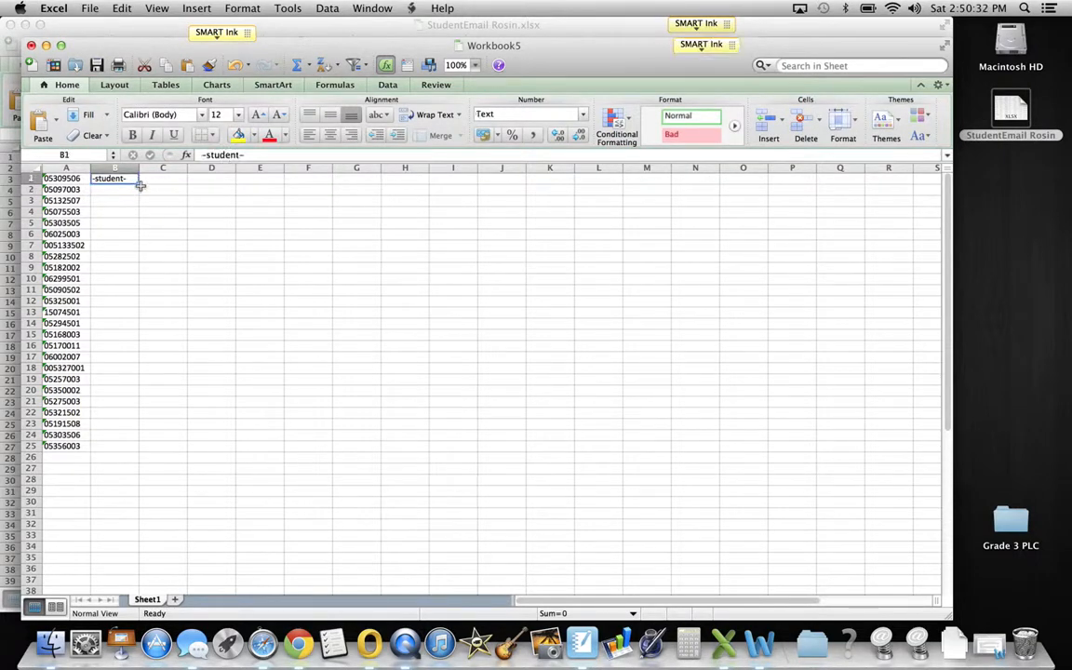
left_click_drag(138, 183, 140, 454)
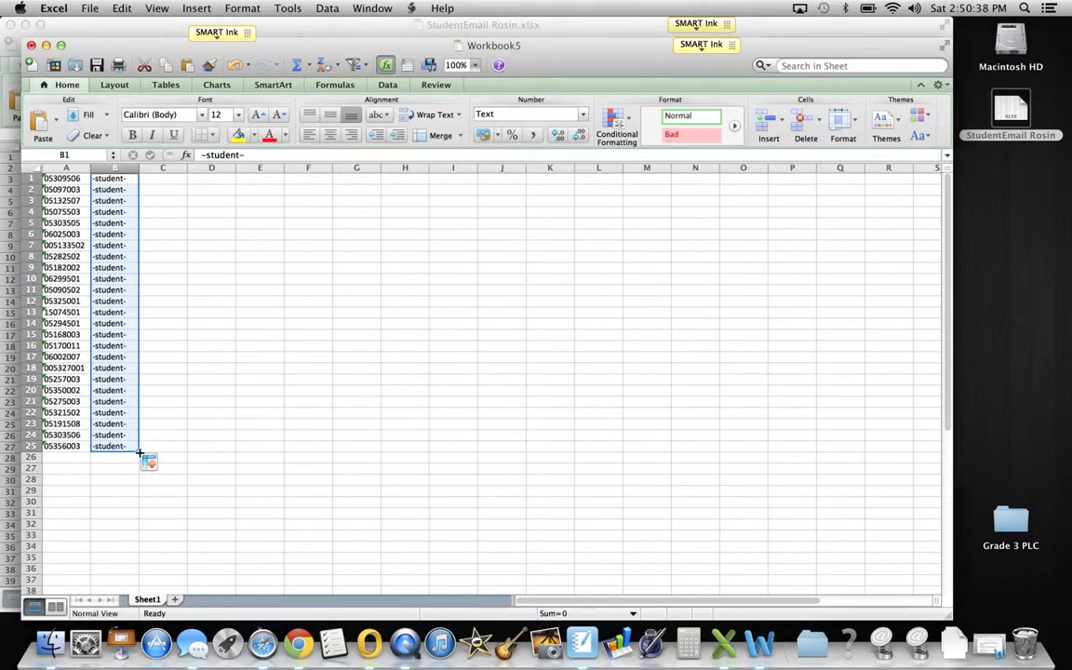
Save the new workbook to the Desktop under the name d2l upload in Excel Workbook (.xlsx) format
left_click(139, 42)
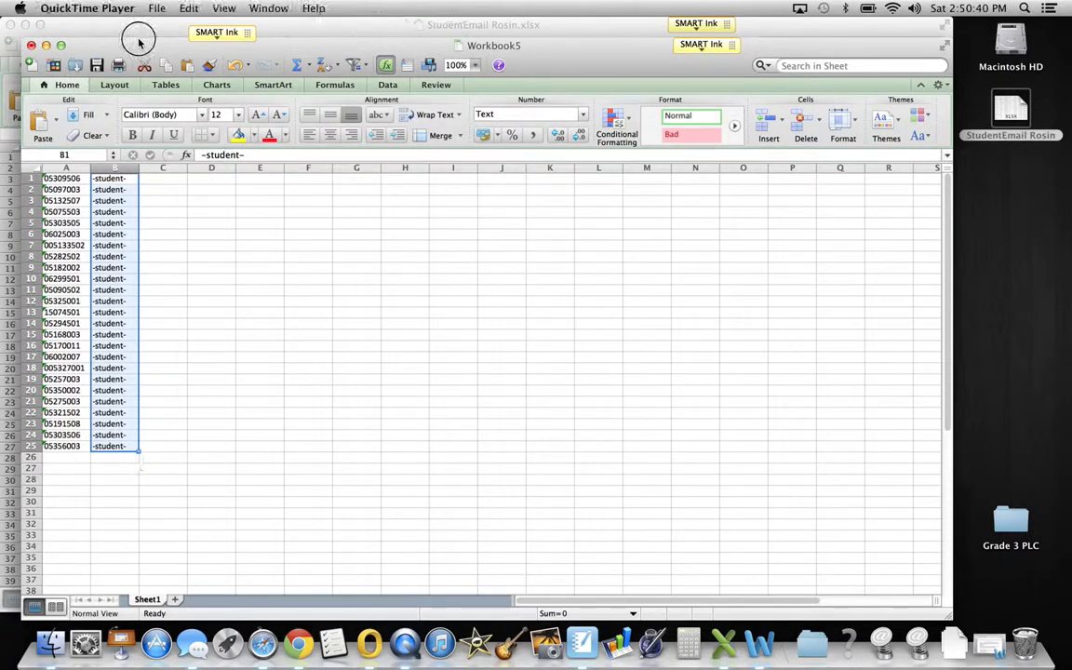
left_click(97, 65)
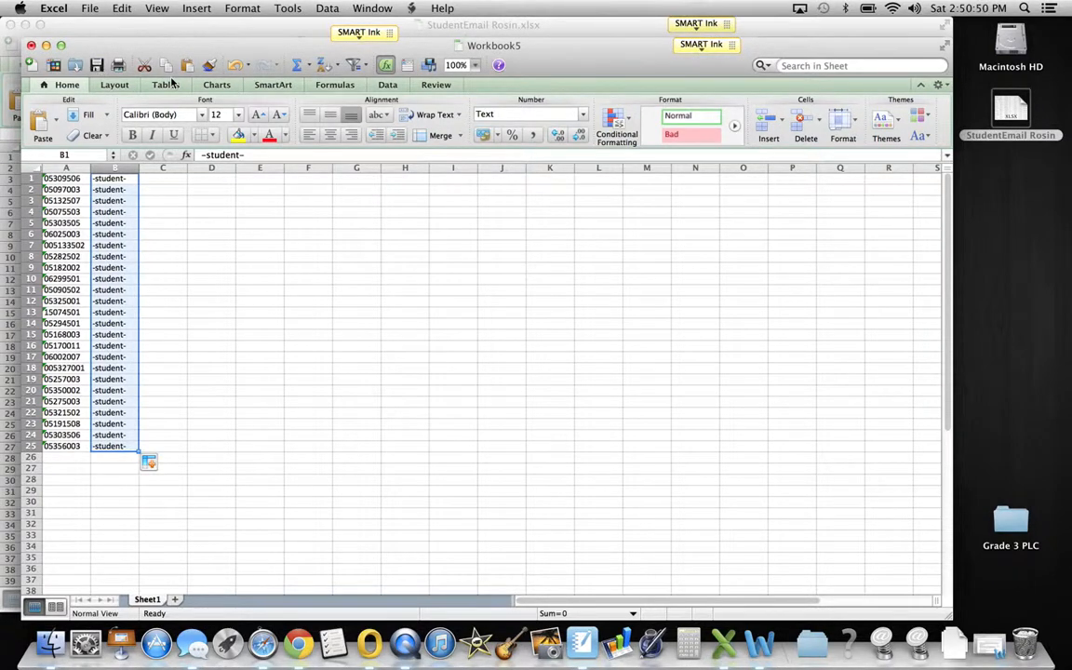
key("super+s")
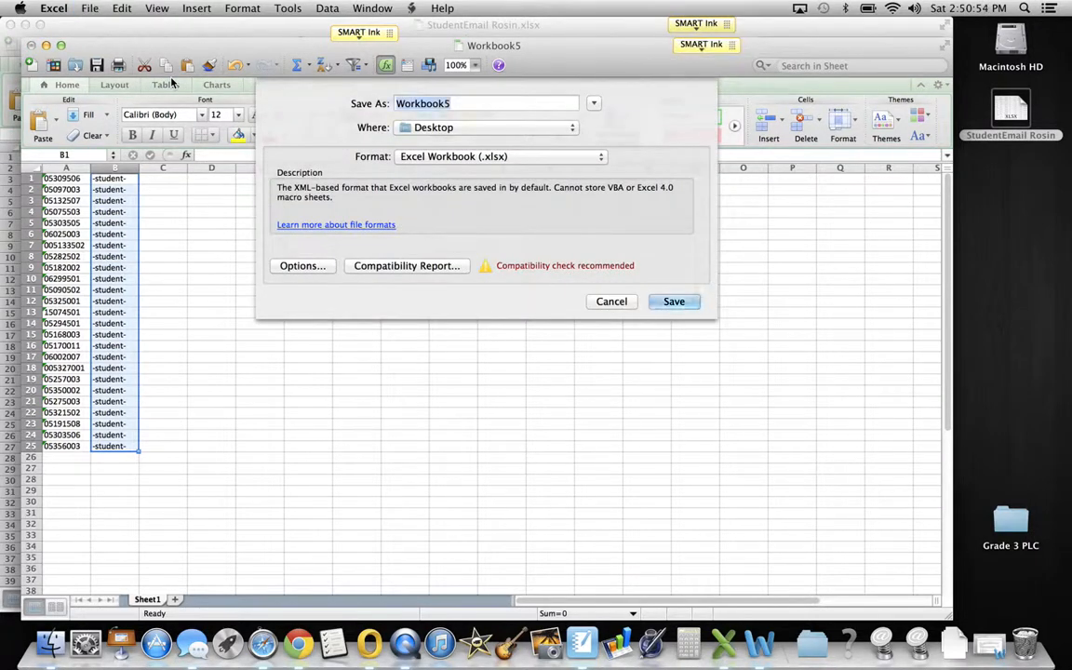
type("d2l")
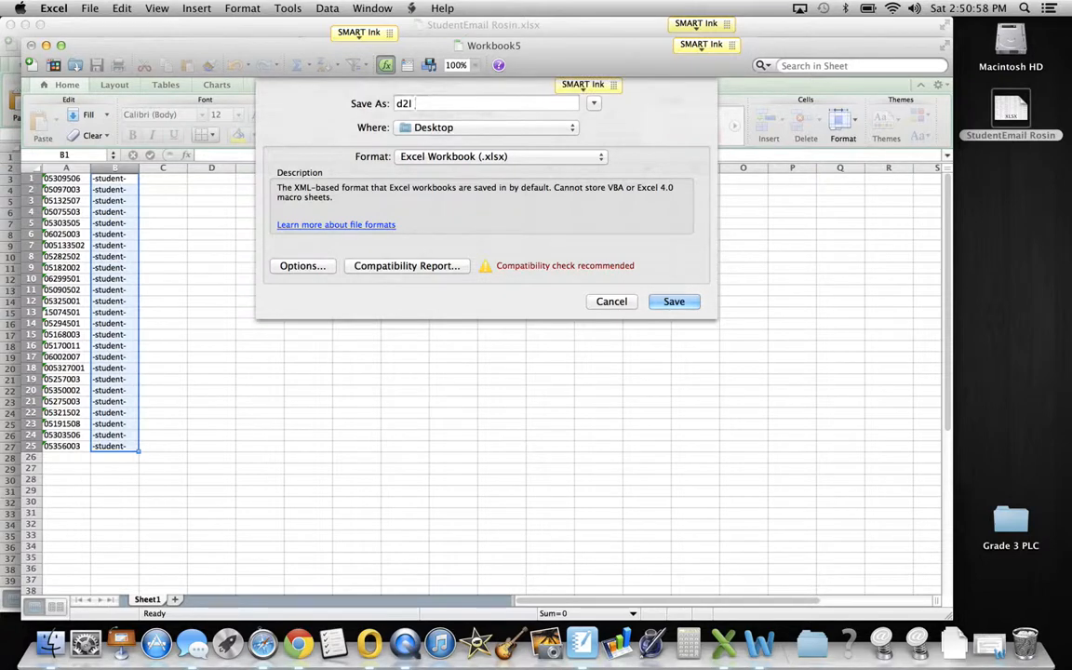
type(" upload")
left_click(684, 309)
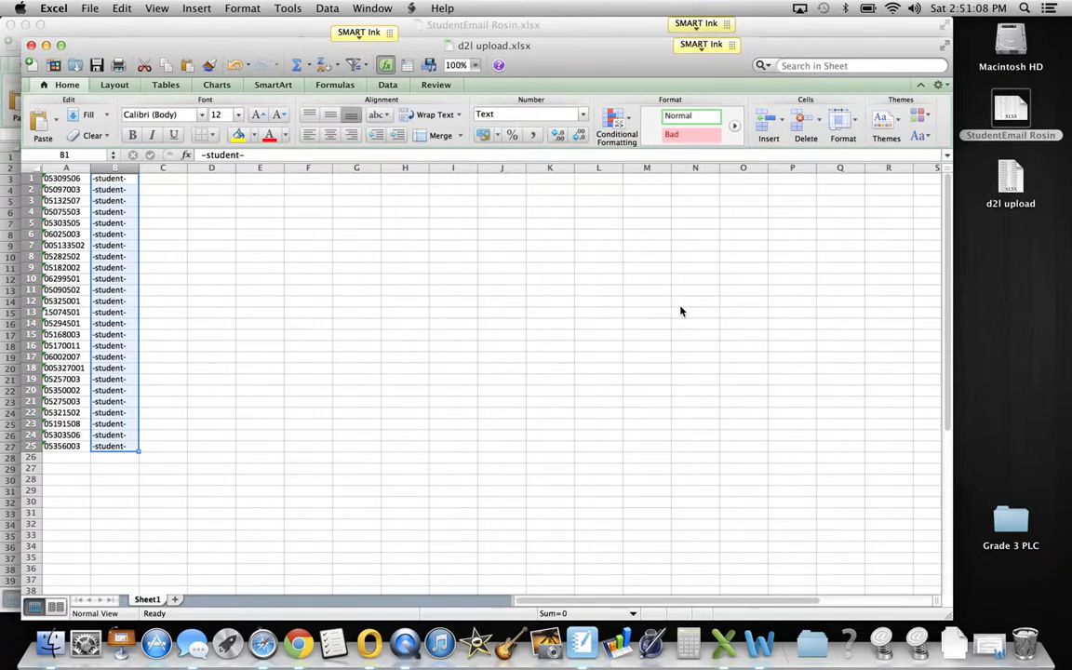
Switch to Chrome and reopen the teacher's D2L course at its recently visited Themes page
left_click(301, 642)
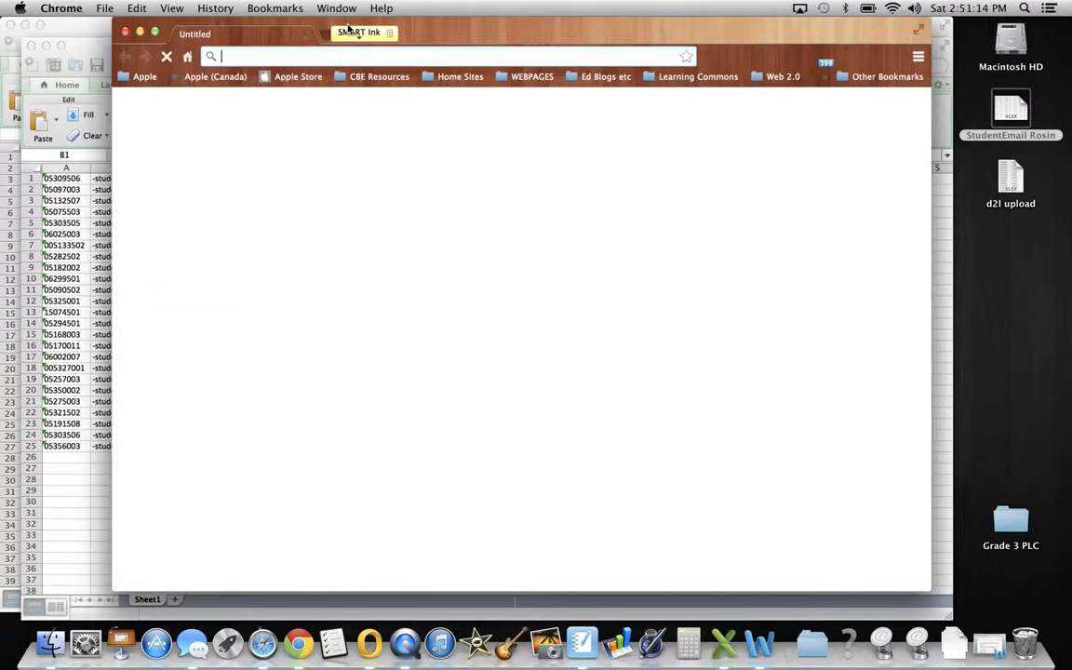
left_click_drag(483, 30, 423, 28)
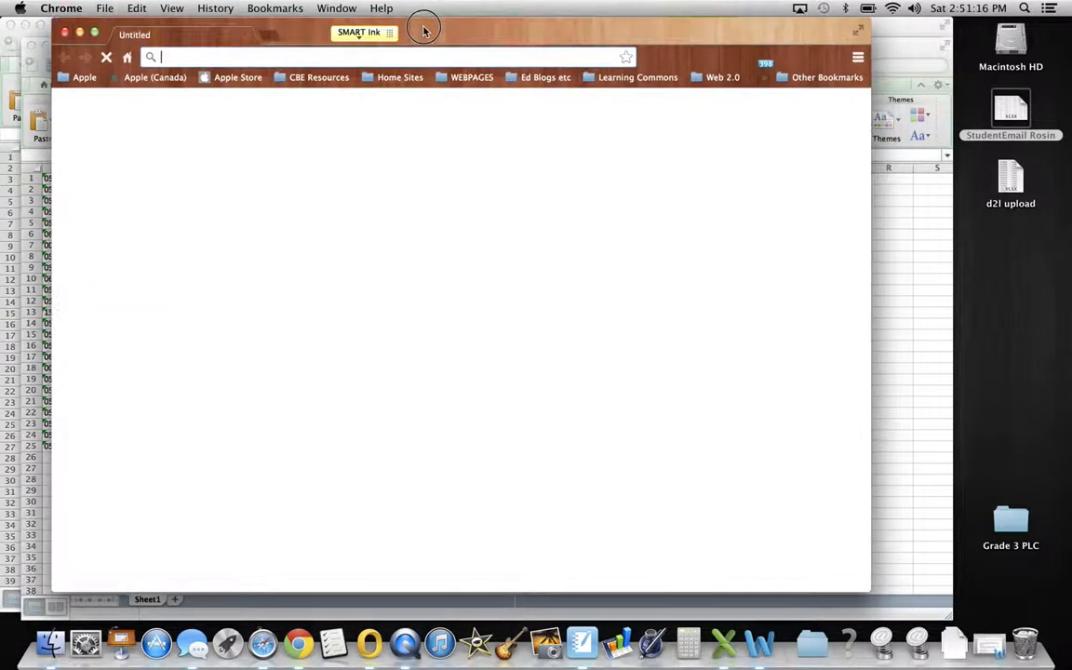
left_click(209, 8)
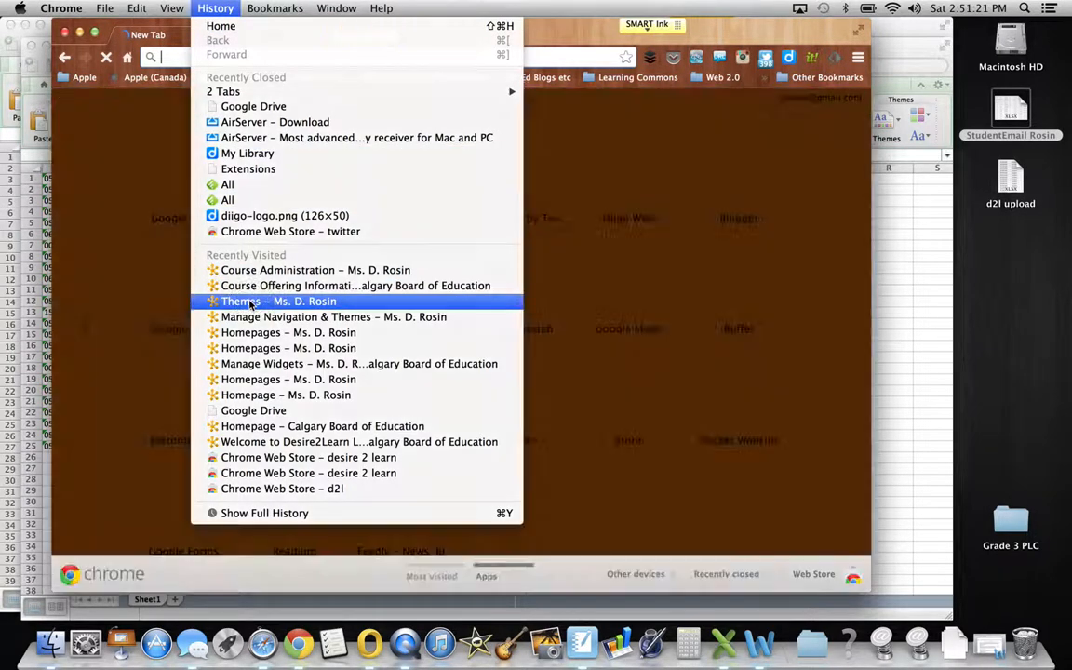
left_click(249, 301)
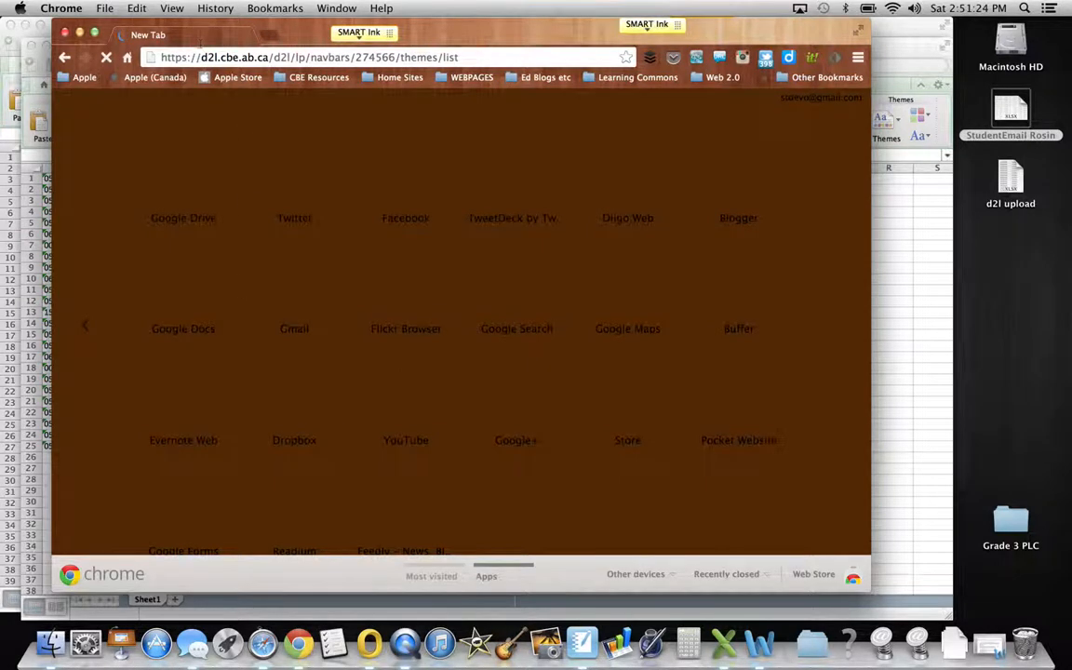
key("Return")
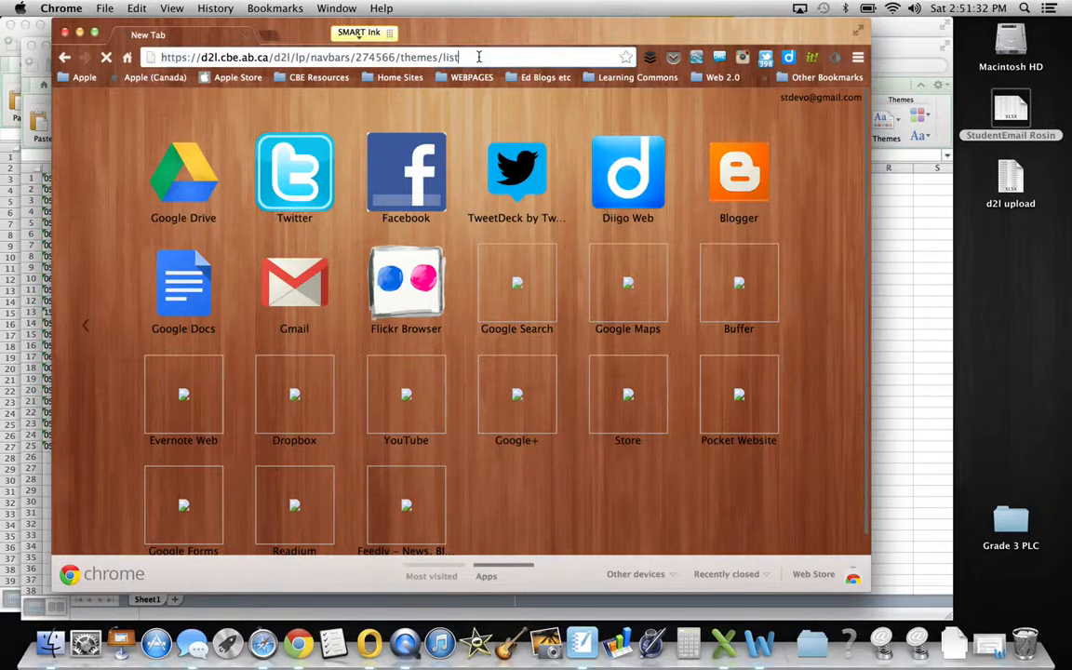
left_click(478, 56)
left_click(478, 57)
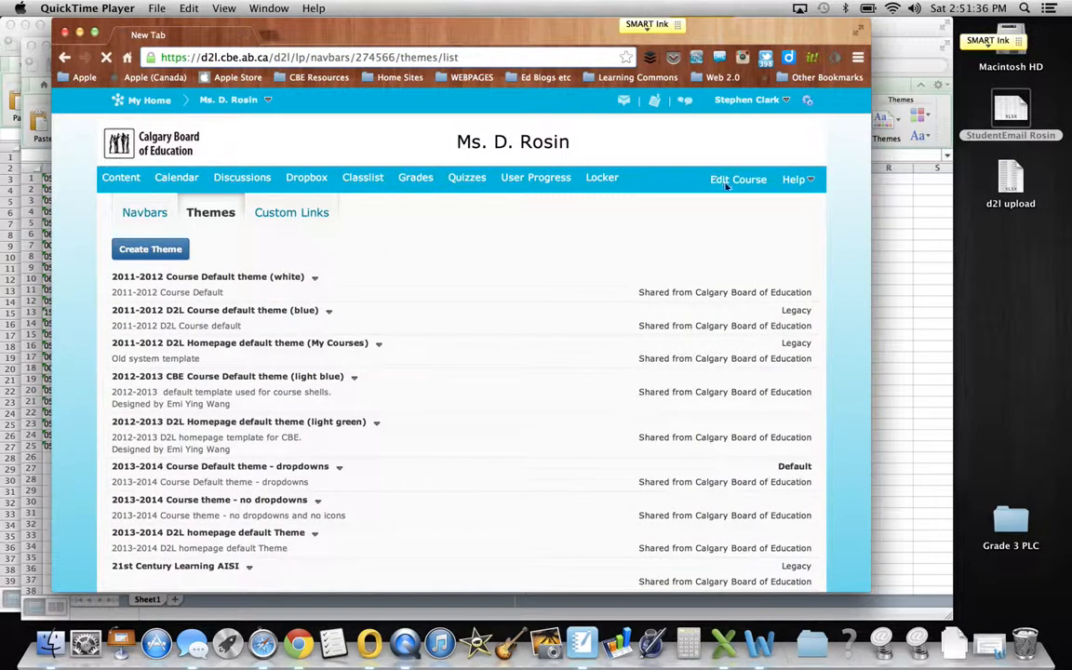
Go to the course's Classlist and start adding participants by importing users from a file on the computer
left_click(366, 184)
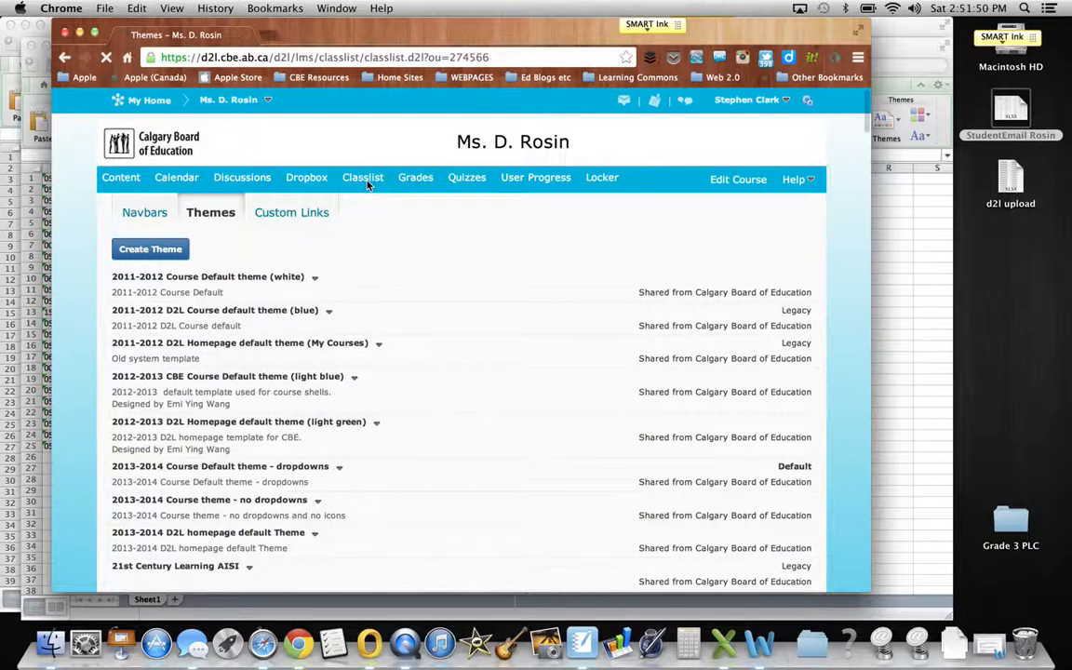
left_click(368, 183)
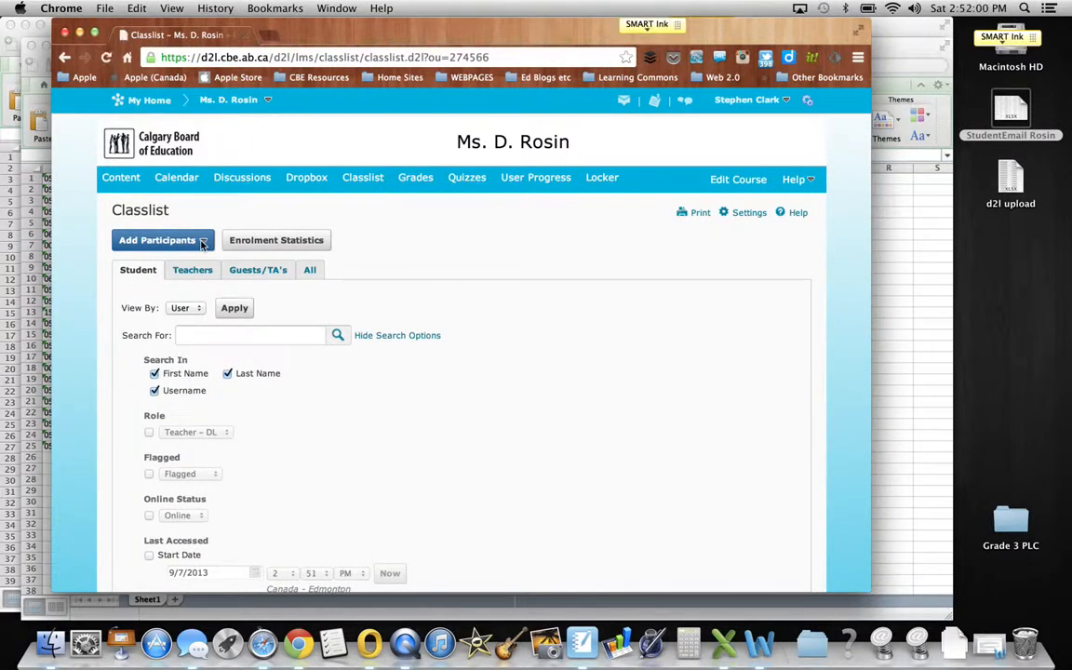
left_click(202, 243)
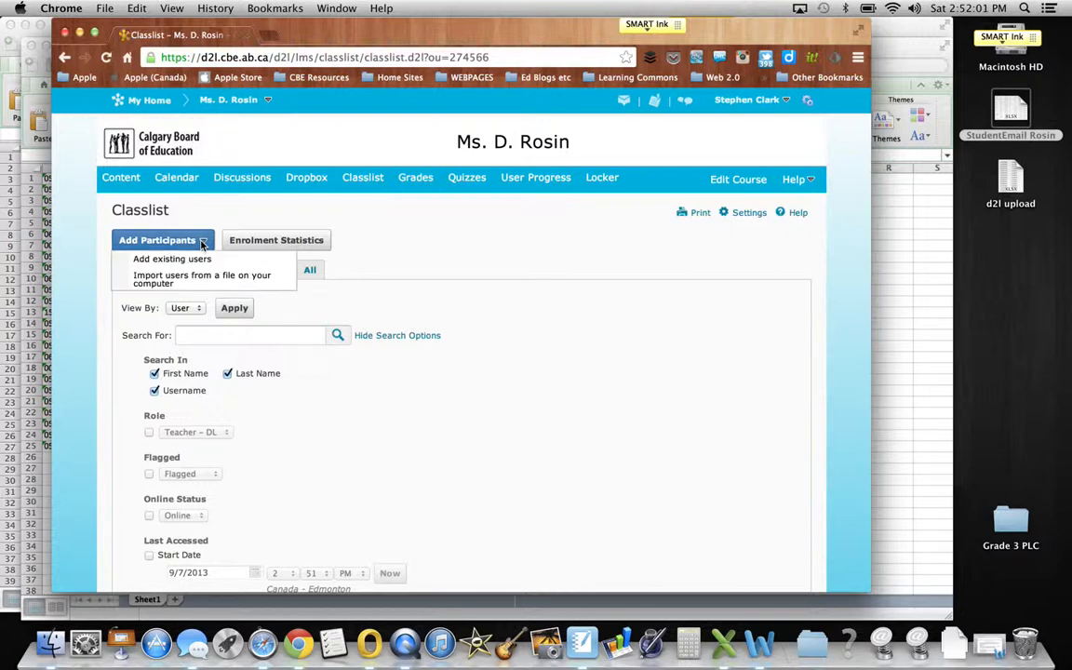
left_click(168, 279)
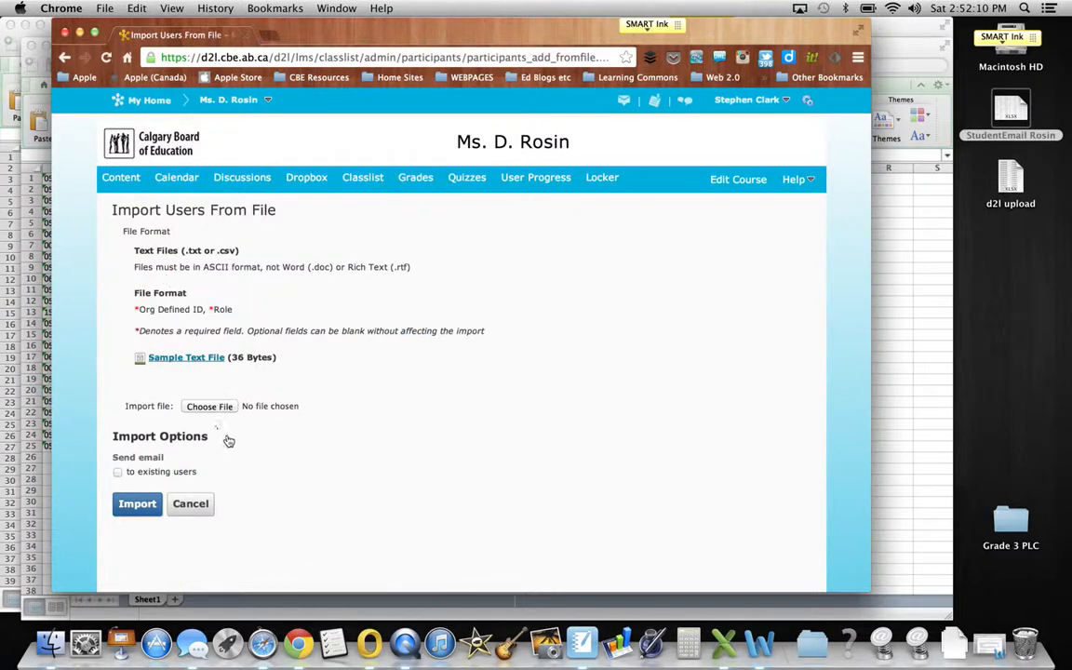
Browse to the Desktop for the import file and select the d2l upload workbook
left_click(210, 407)
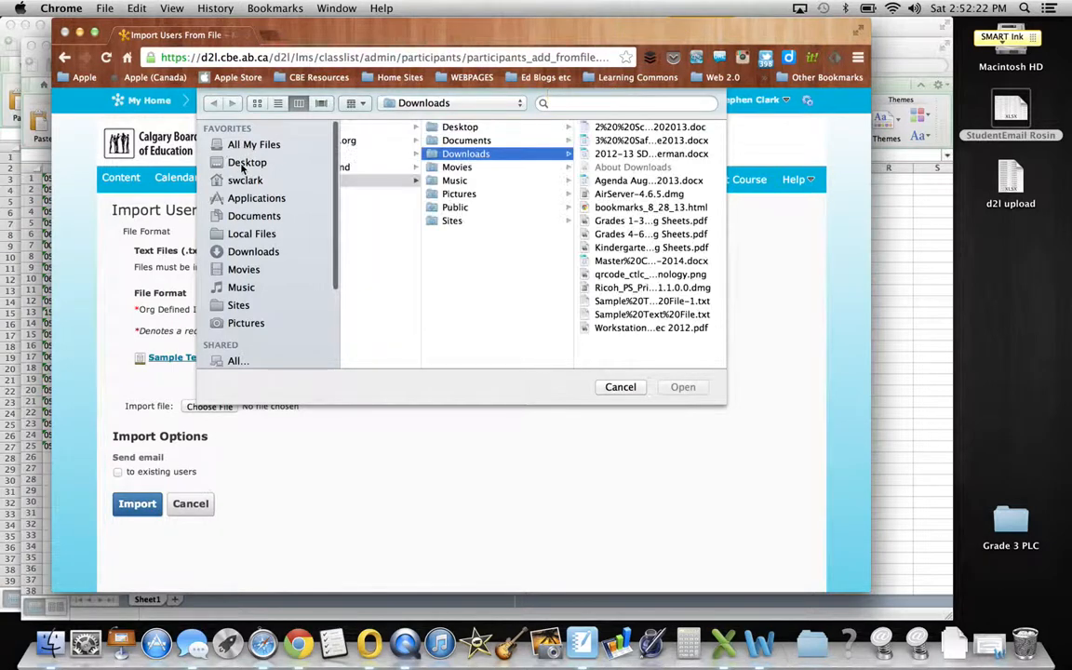
left_click(242, 165)
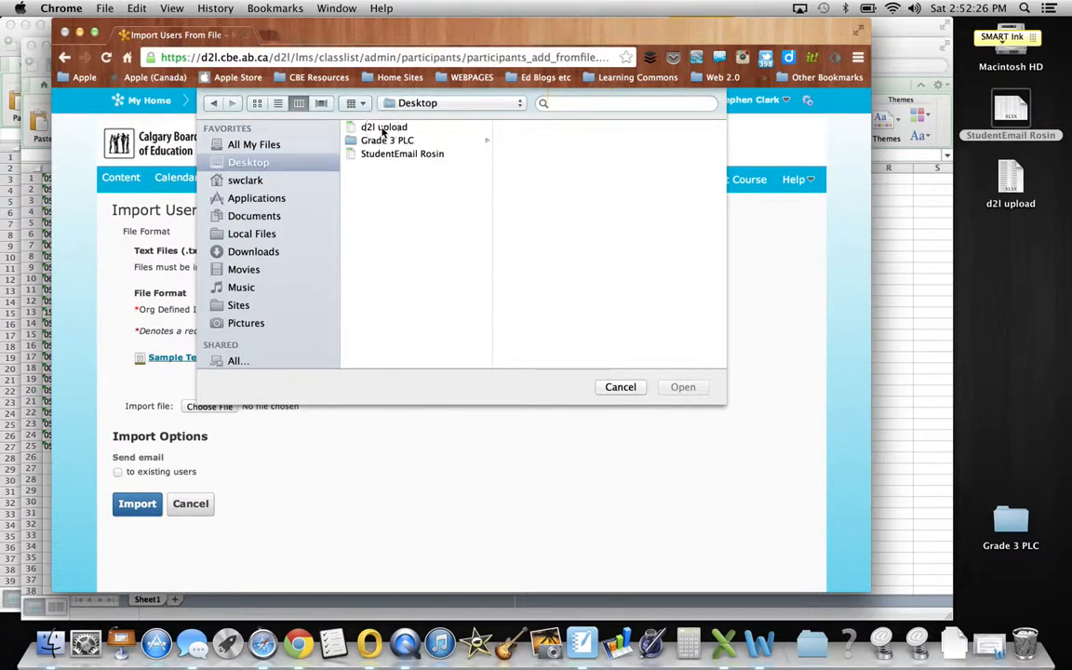
left_click(376, 128)
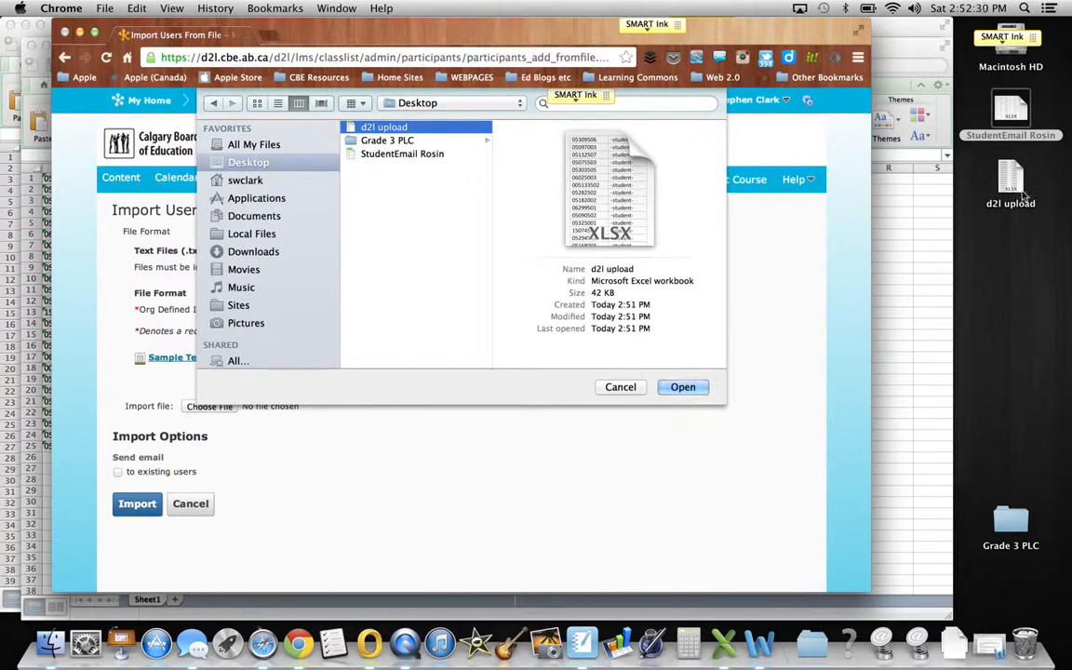
Switch to Excel and save a copy of d2l upload on the Desktop in Windows Comma Separated (.csv) format, accepting the loss of features
left_click(947, 232)
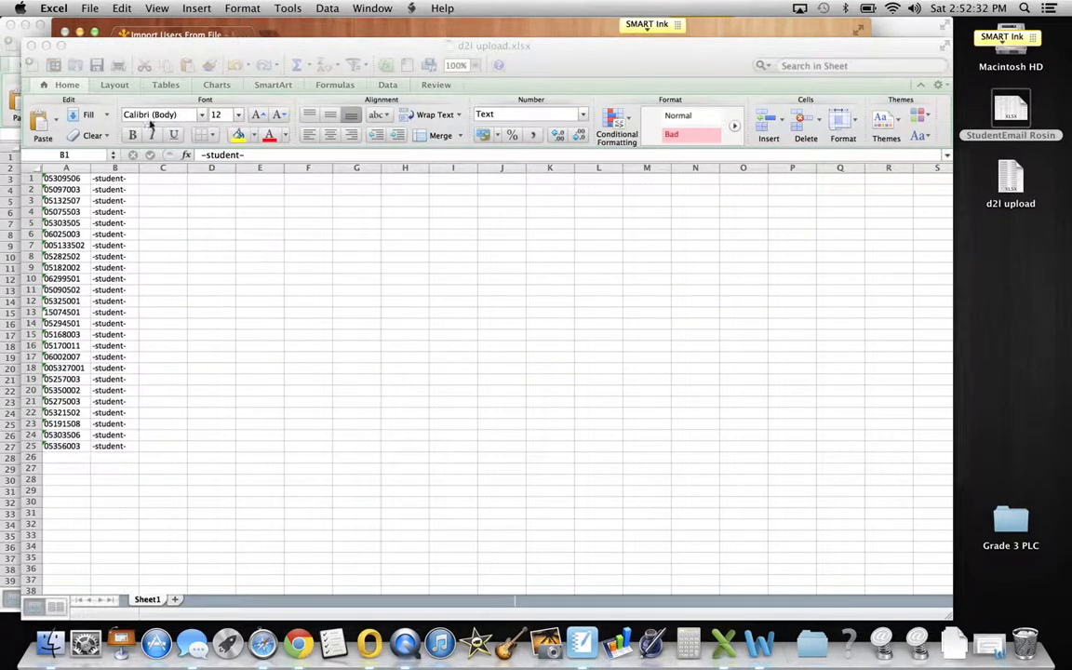
left_click(108, 86)
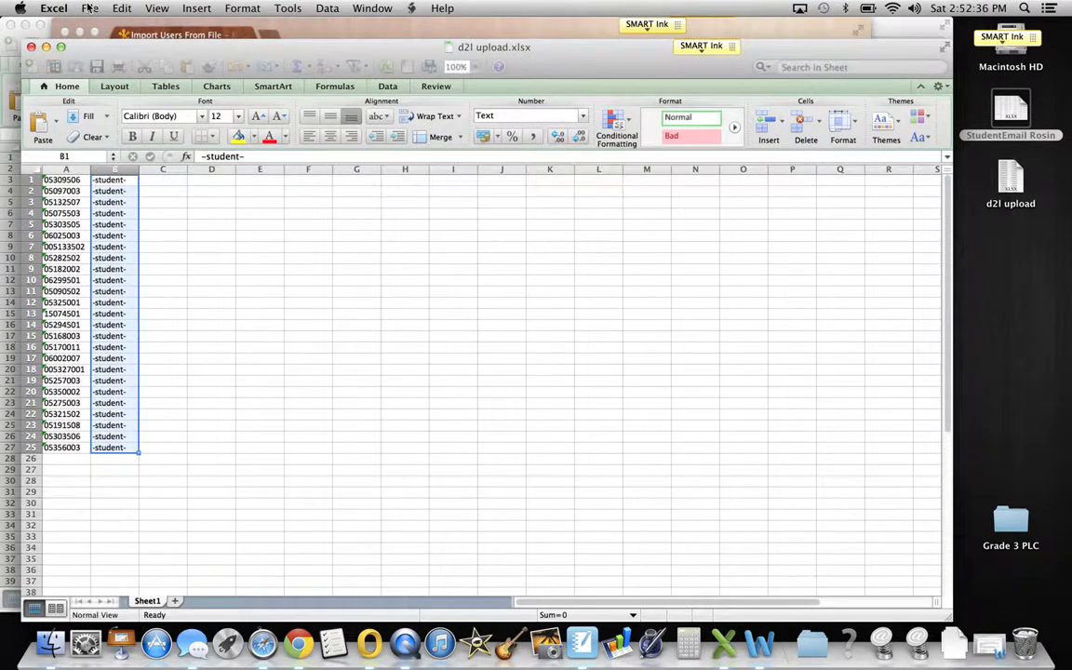
left_click(89, 8)
left_click(112, 136)
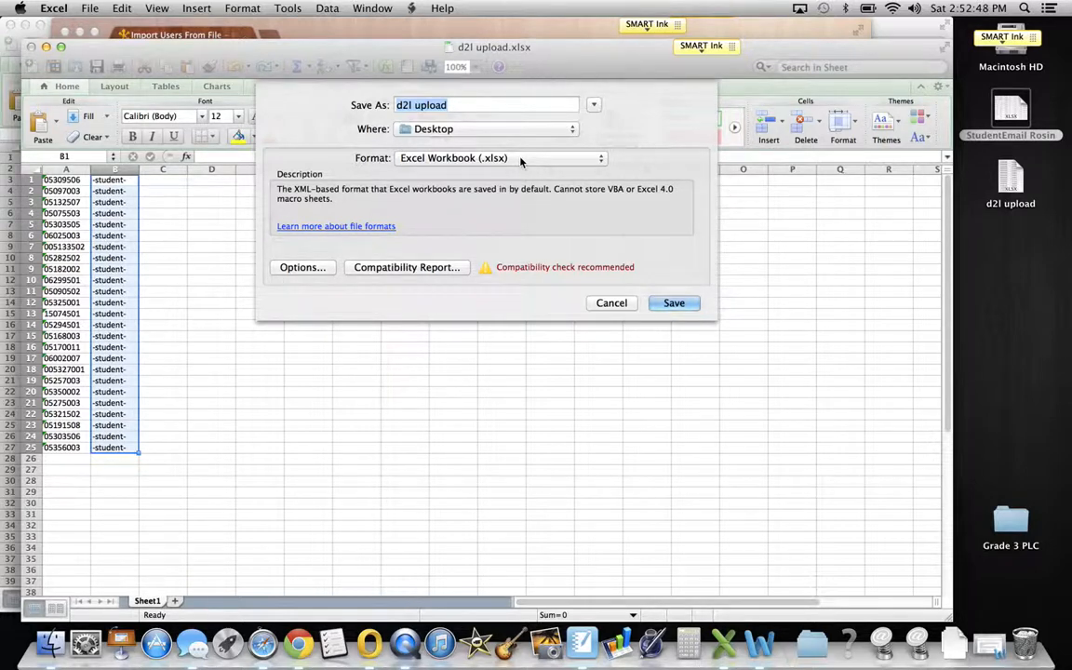
left_click(521, 160)
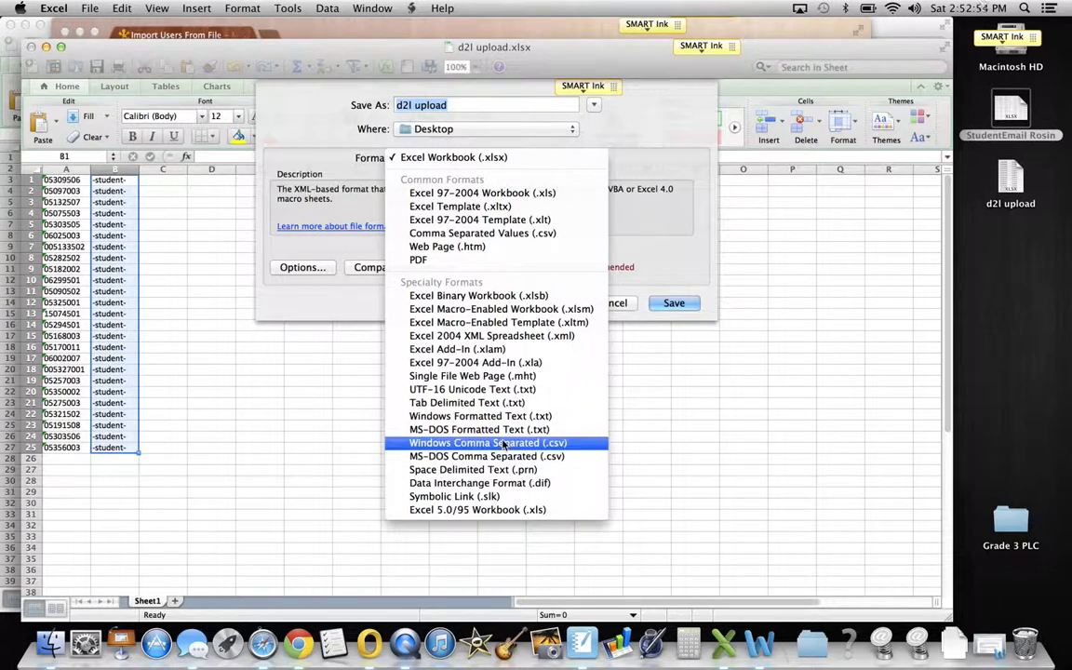
key("Escape")
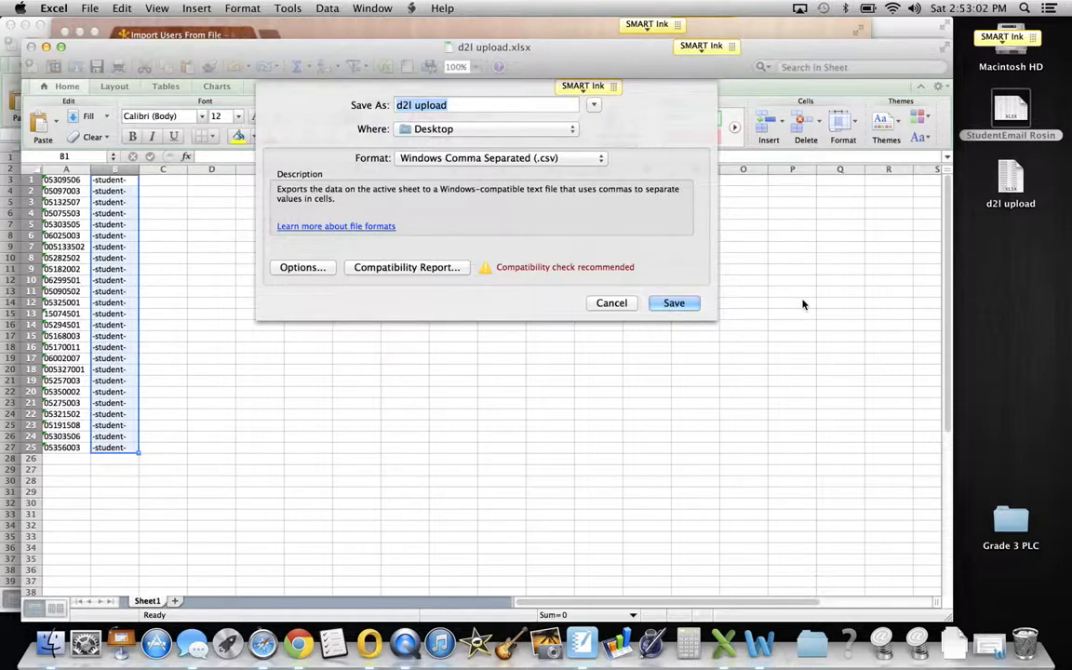
key("Return")
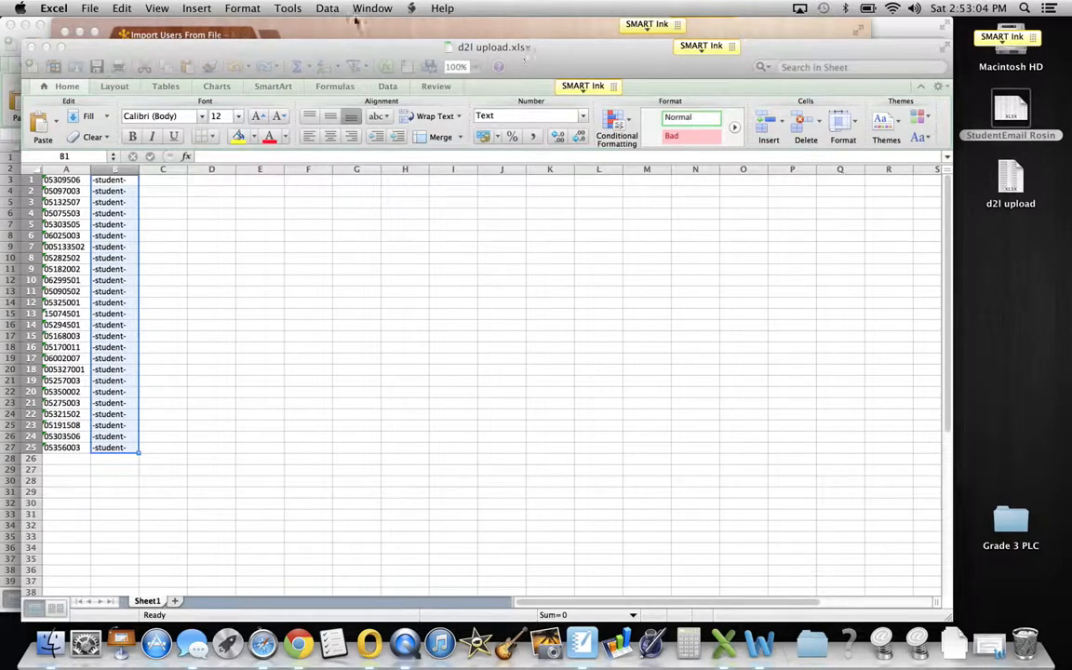
left_click(317, 20)
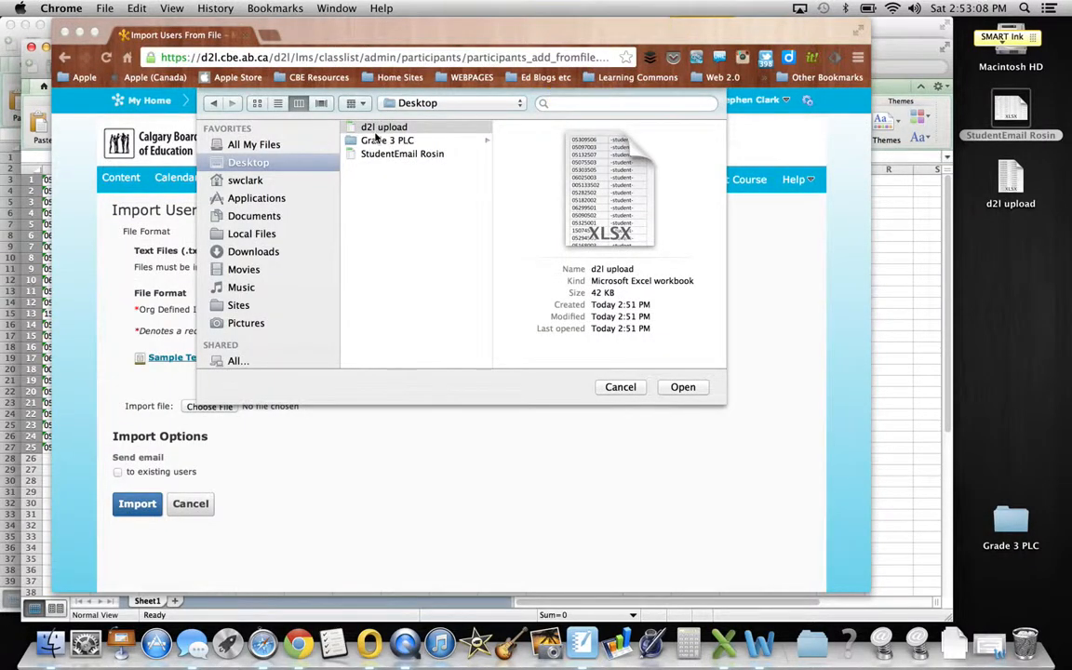
left_click(382, 127)
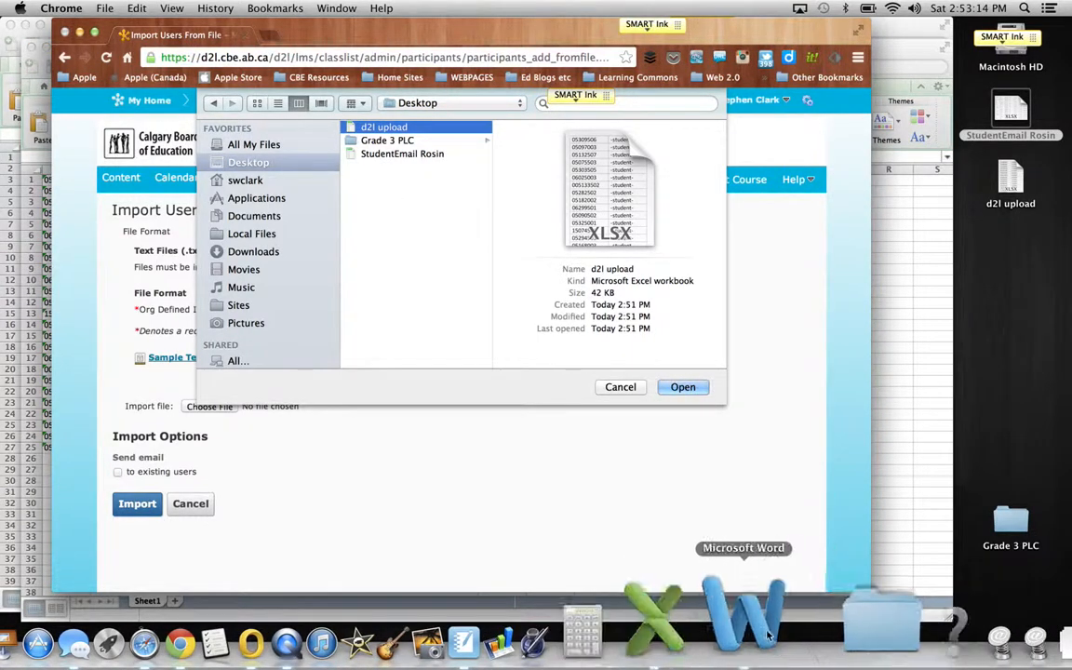
left_click(729, 634)
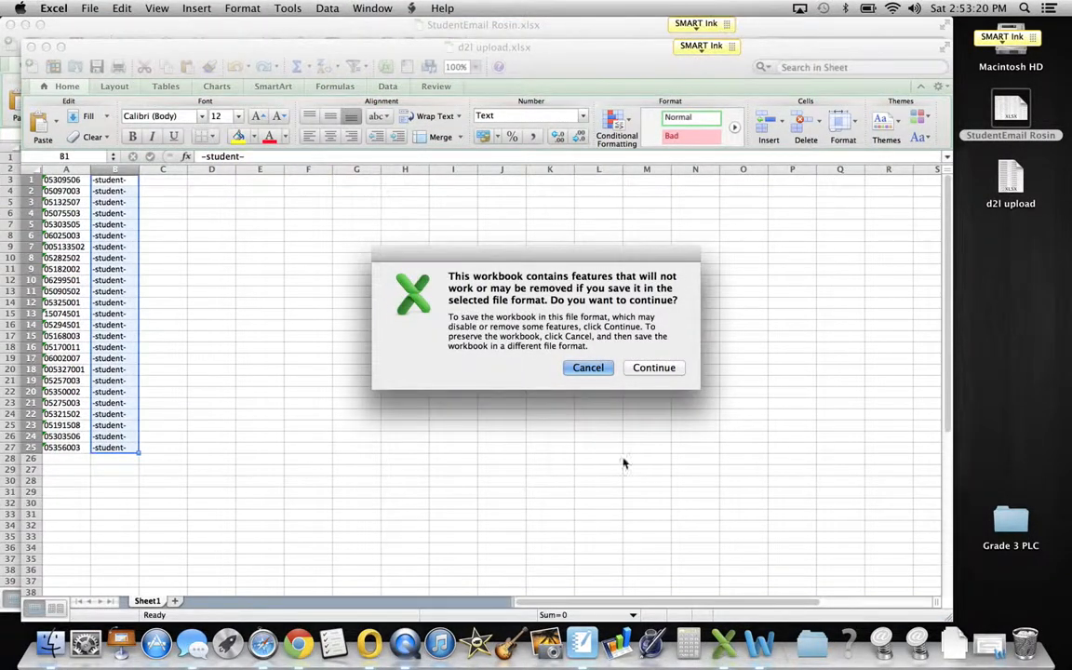
left_click(655, 369)
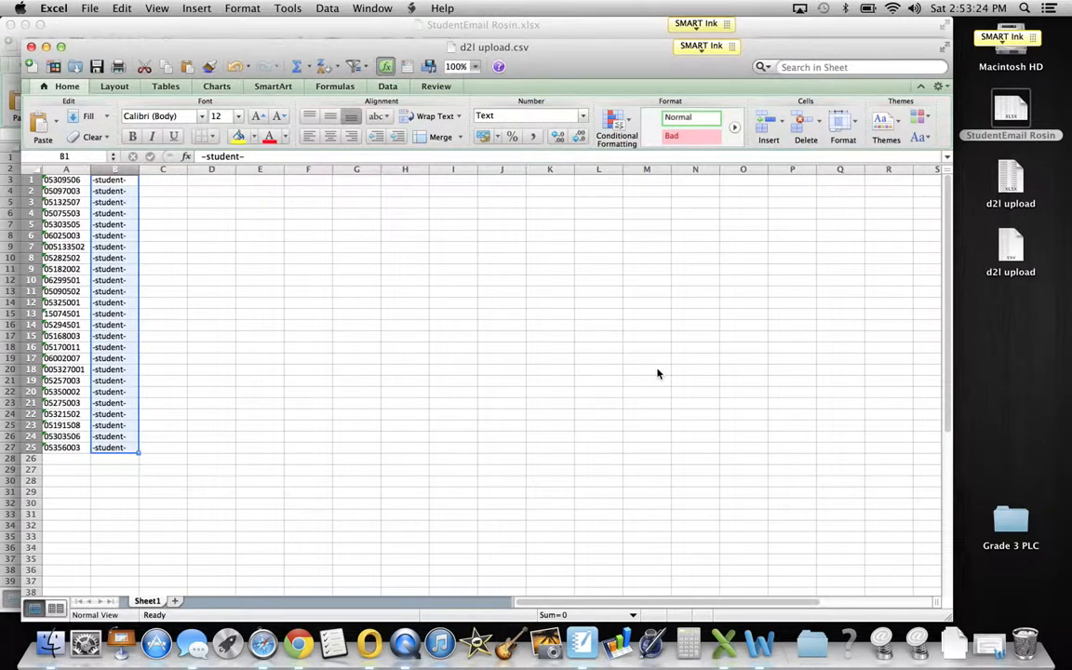
Return to Chrome, choose the CSV version of d2l upload as the import file and import the students into the course
left_click(299, 619)
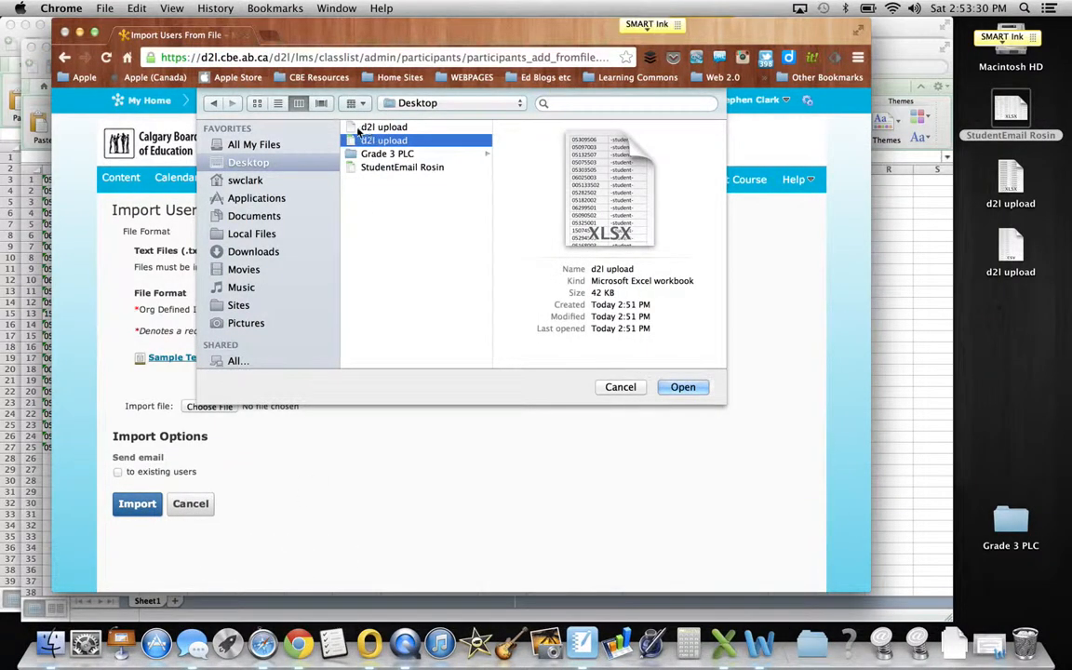
left_click(346, 127)
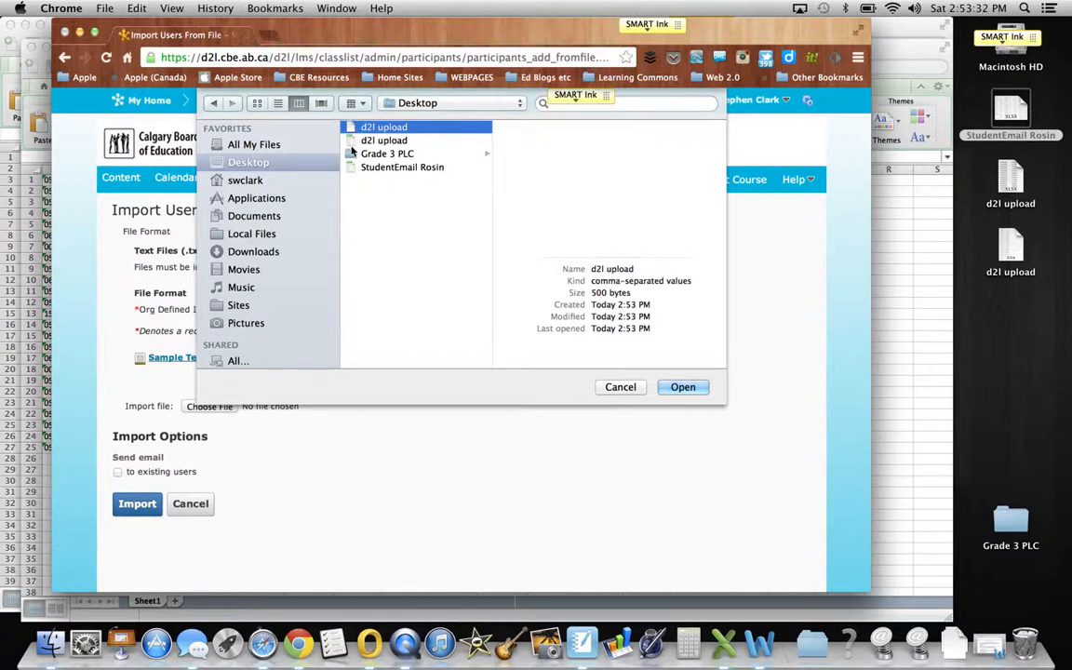
left_click(685, 389)
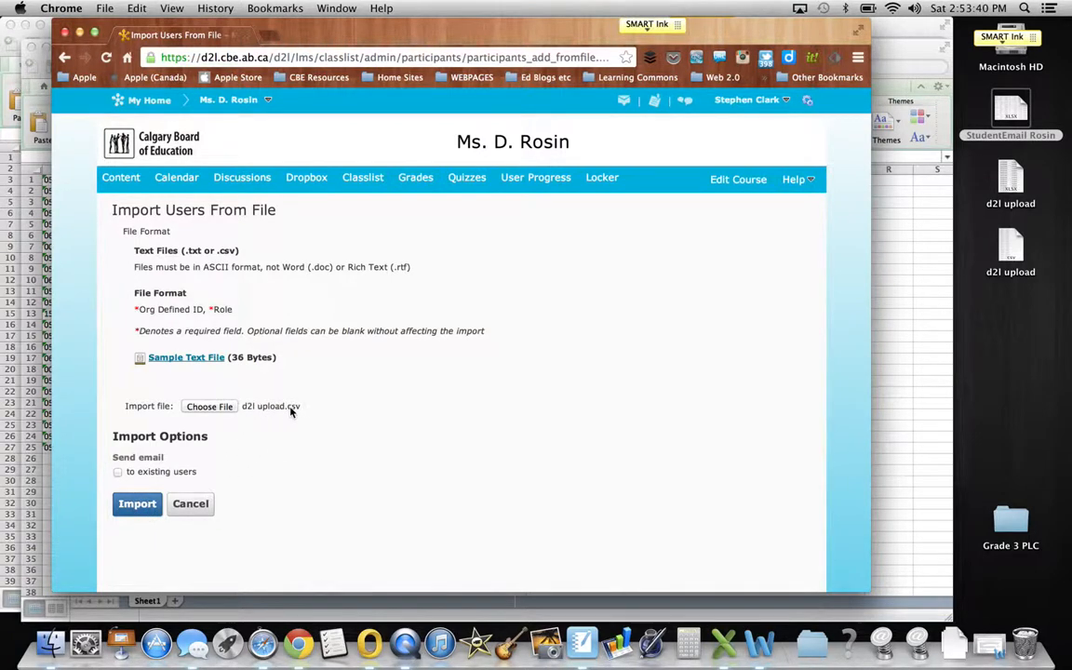
left_click(137, 507)
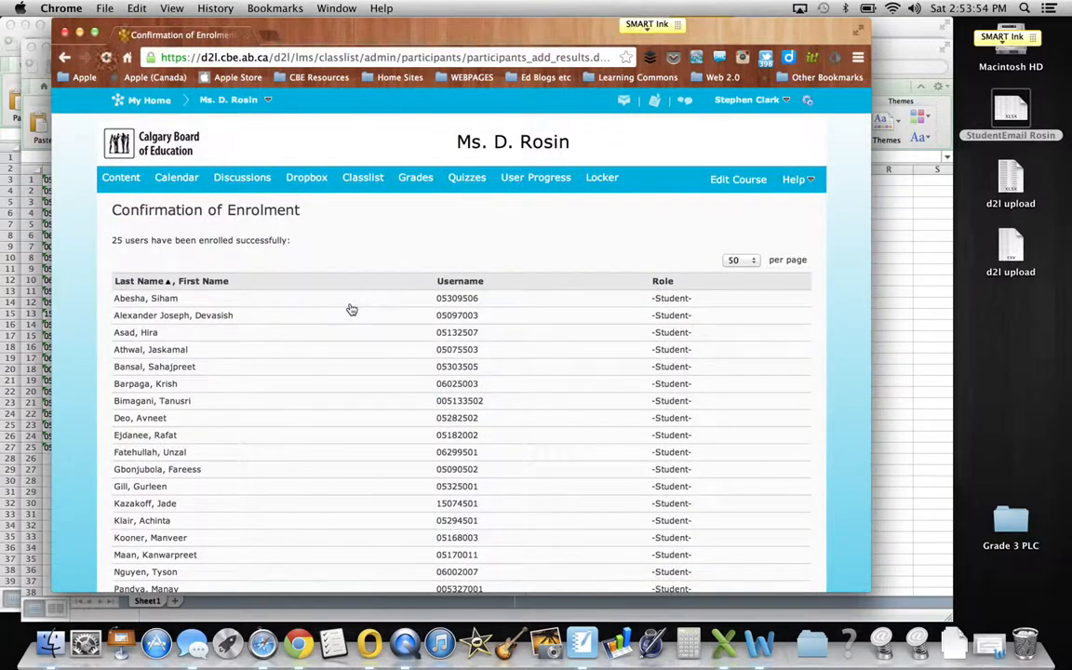
scroll(352, 309, "down", 5)
scroll(350, 309, "up", 5)
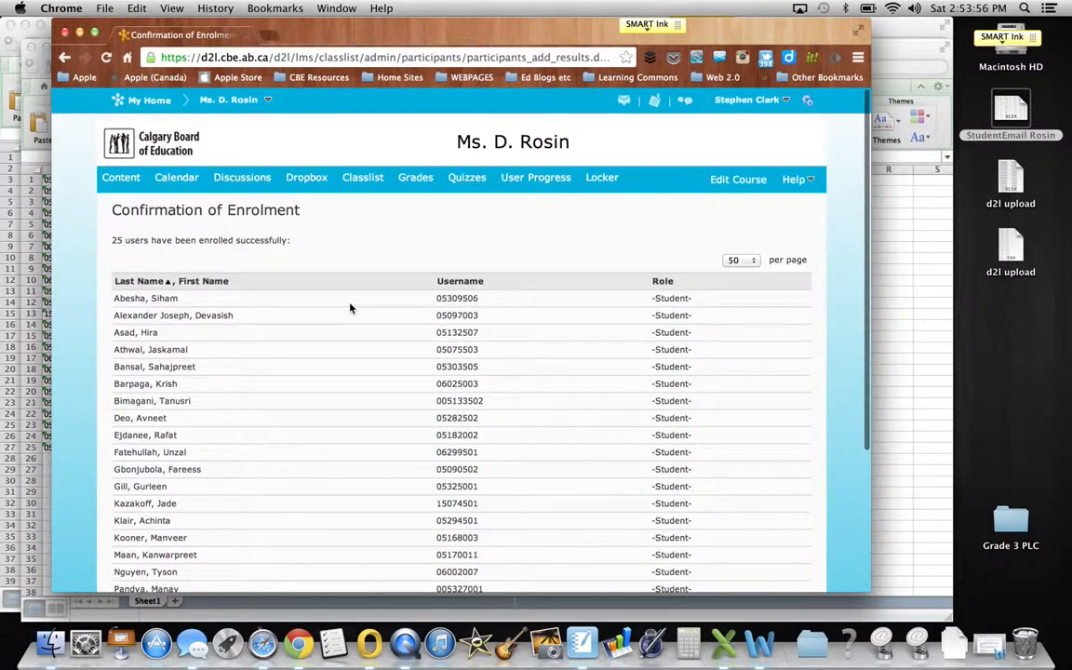